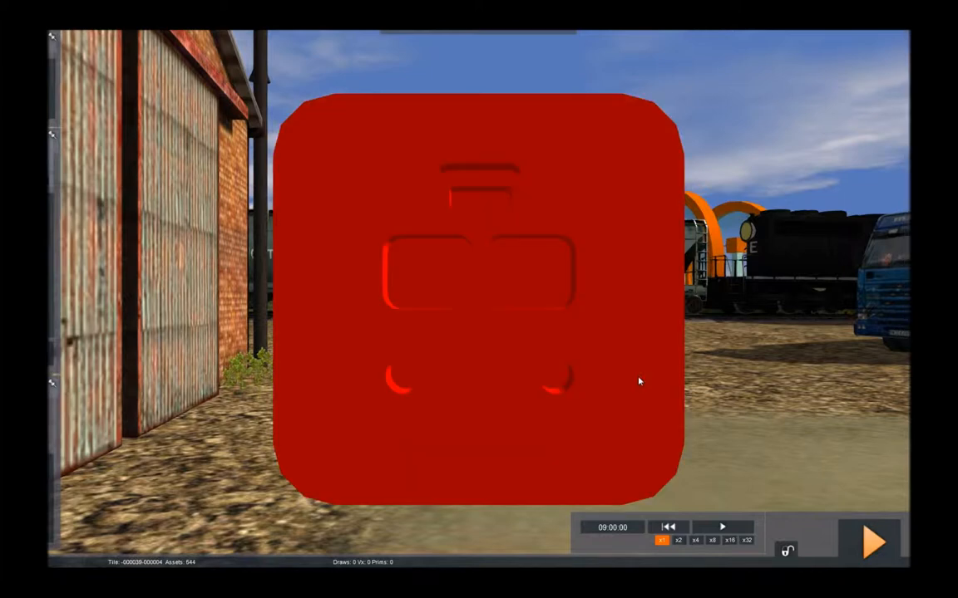
- On the 2D map, switch the junction beside Vinland Grain Receiving to the Vinland Receiving 2 track
mouse_move(902, 52)
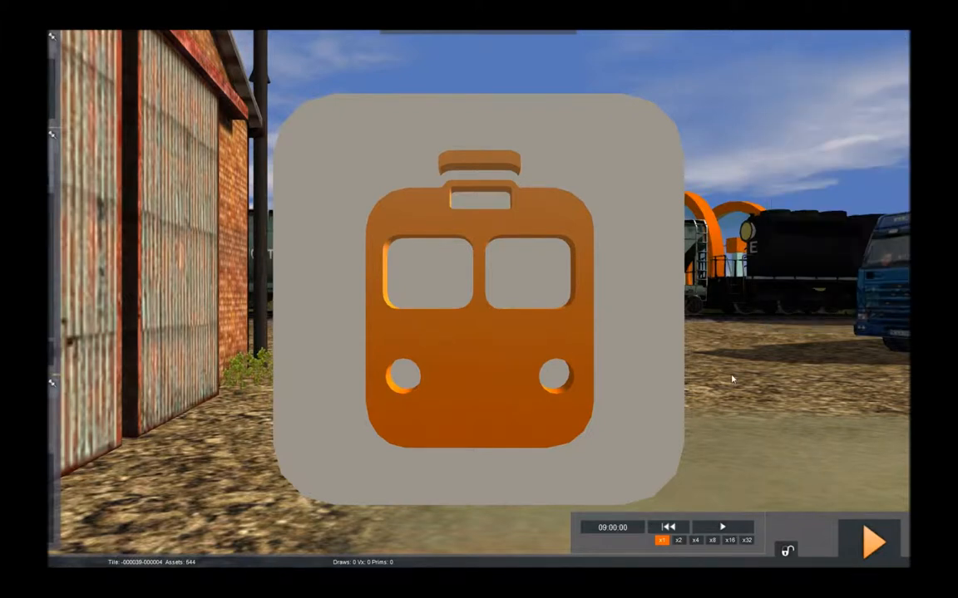
right_click_drag(731, 379, 743, 424)
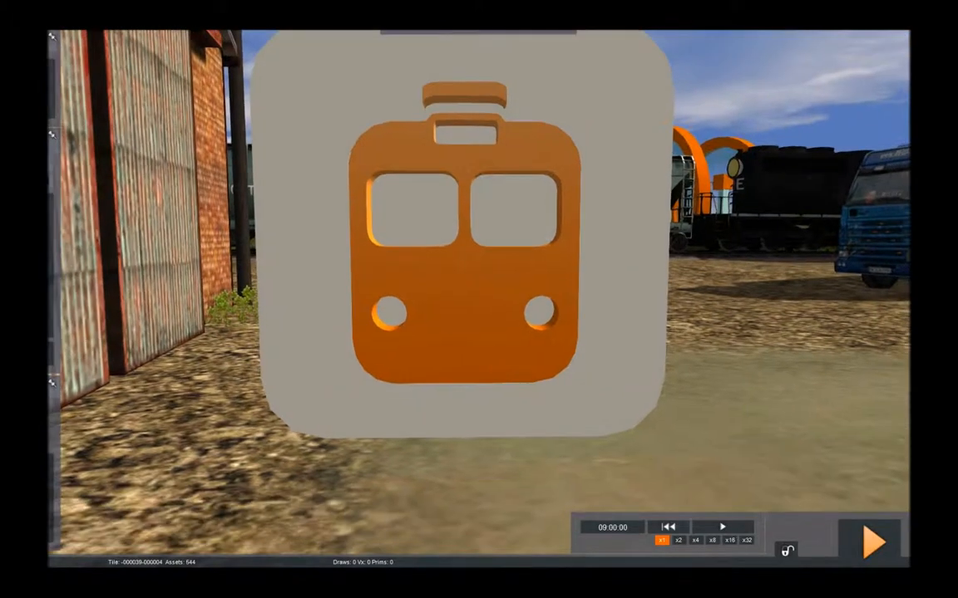
right_click_drag(708, 330, 707, 307)
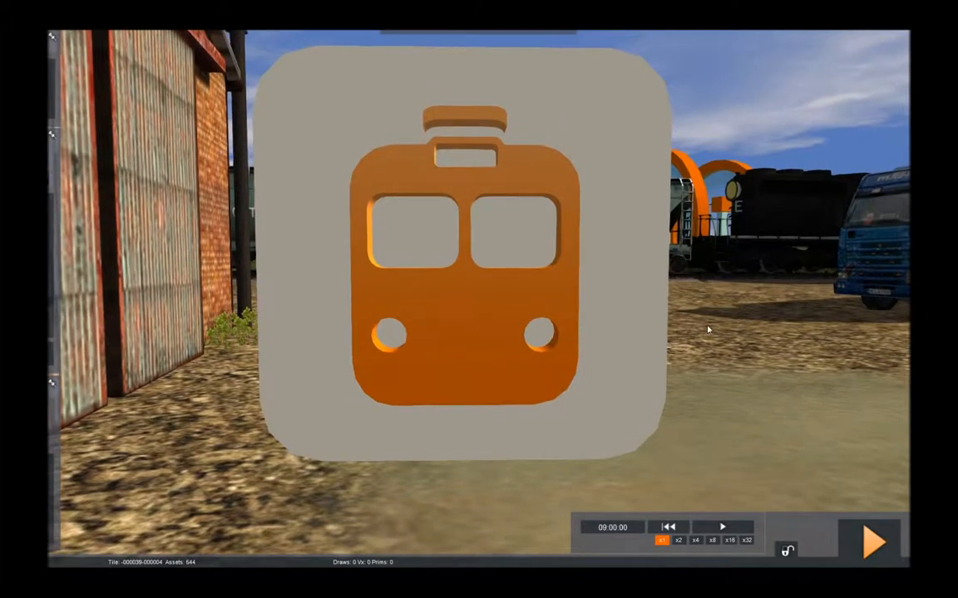
key("m")
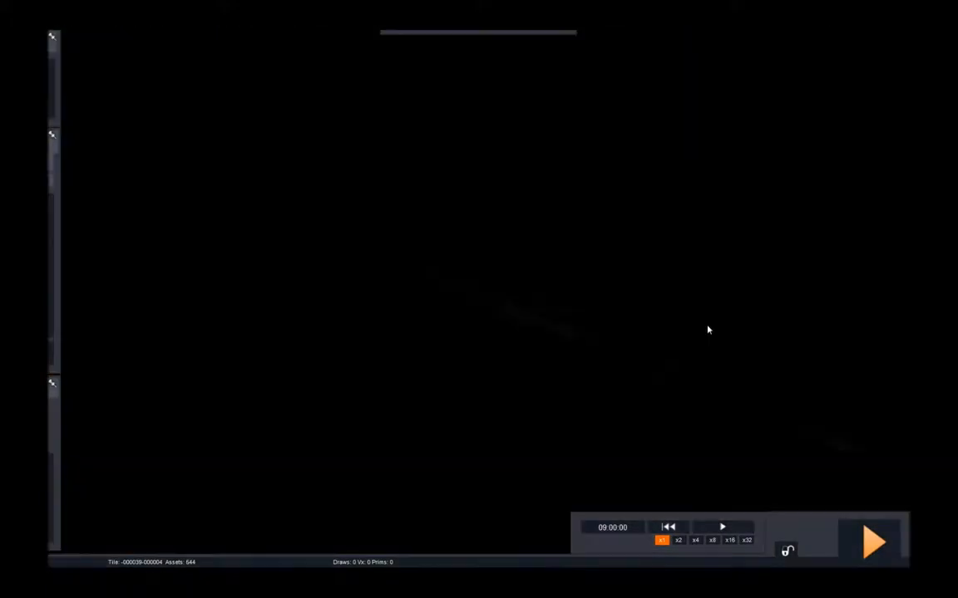
scroll(705, 340, "down", 3)
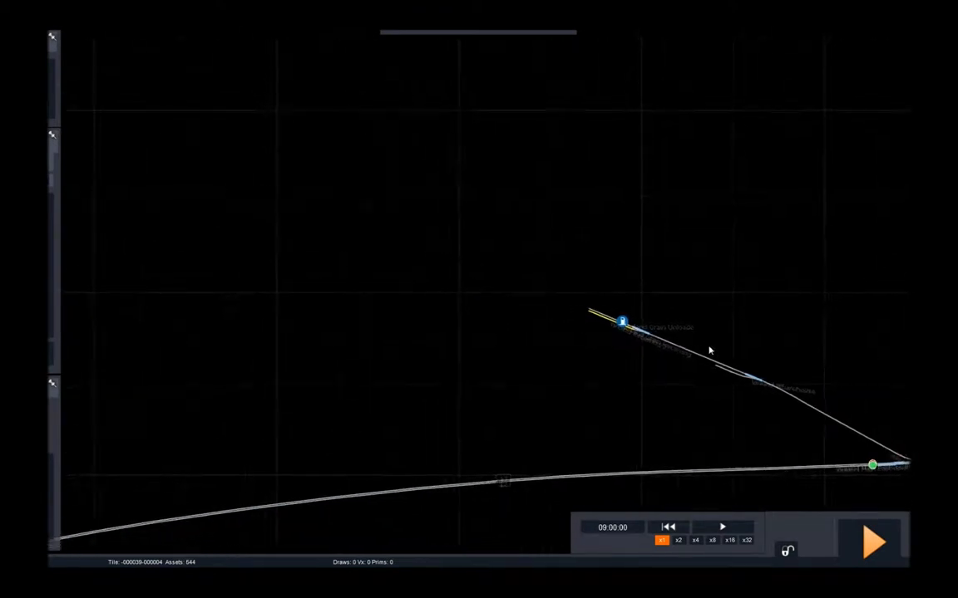
left_click_drag(745, 386, 540, 324)
scroll(540, 322, "up", 5)
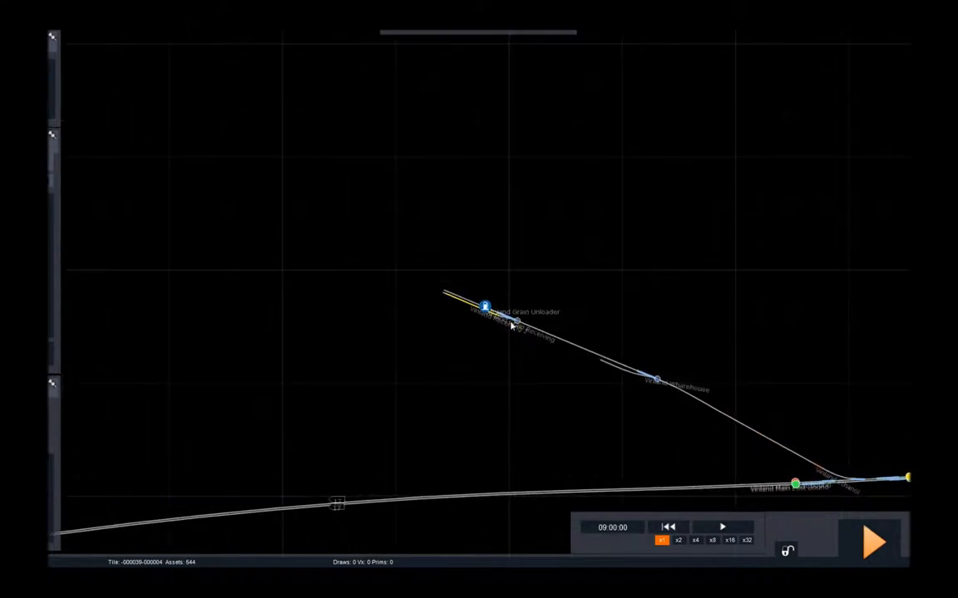
scroll(540, 307, "up", 3)
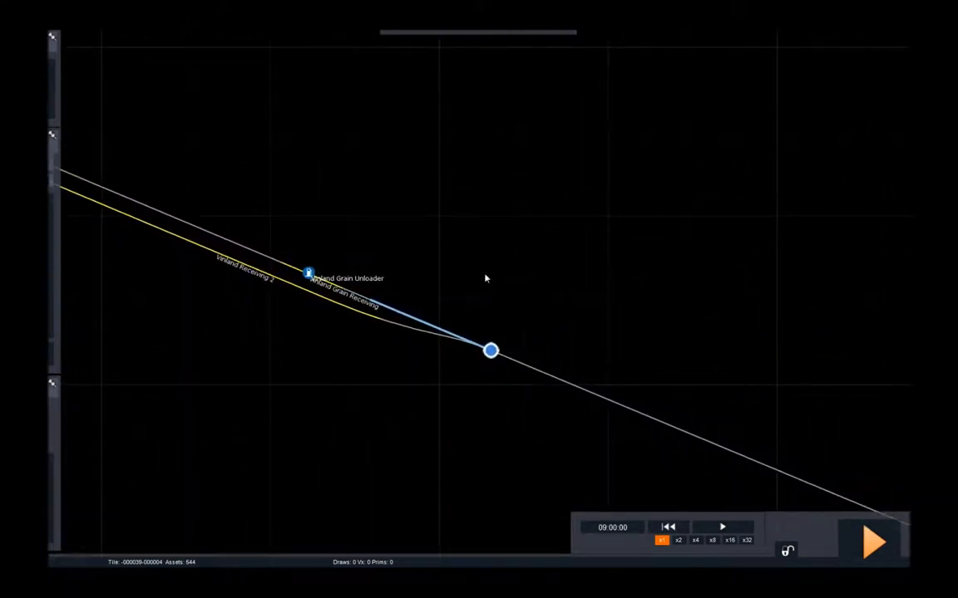
left_click_drag(485, 278, 533, 296)
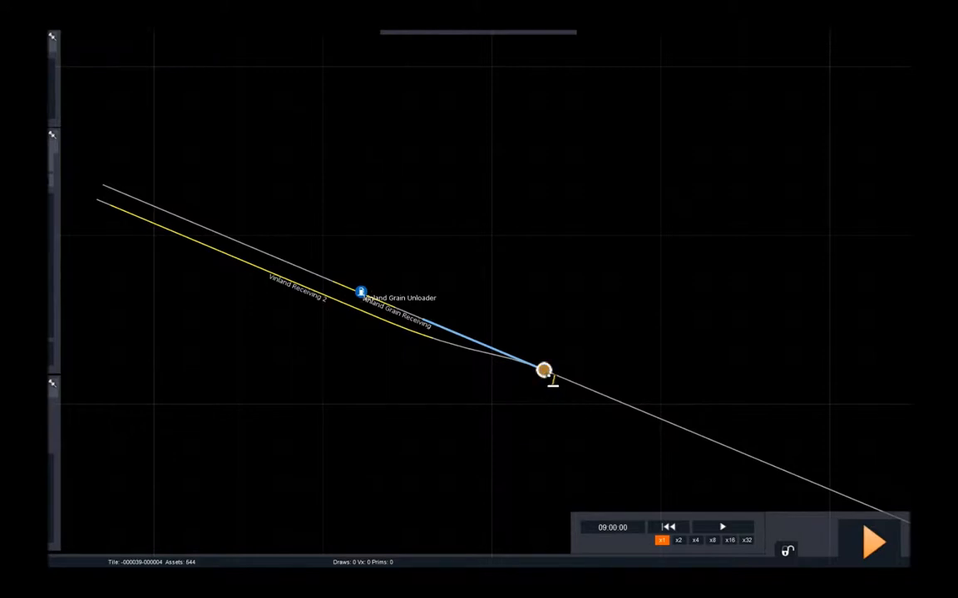
left_click(543, 371)
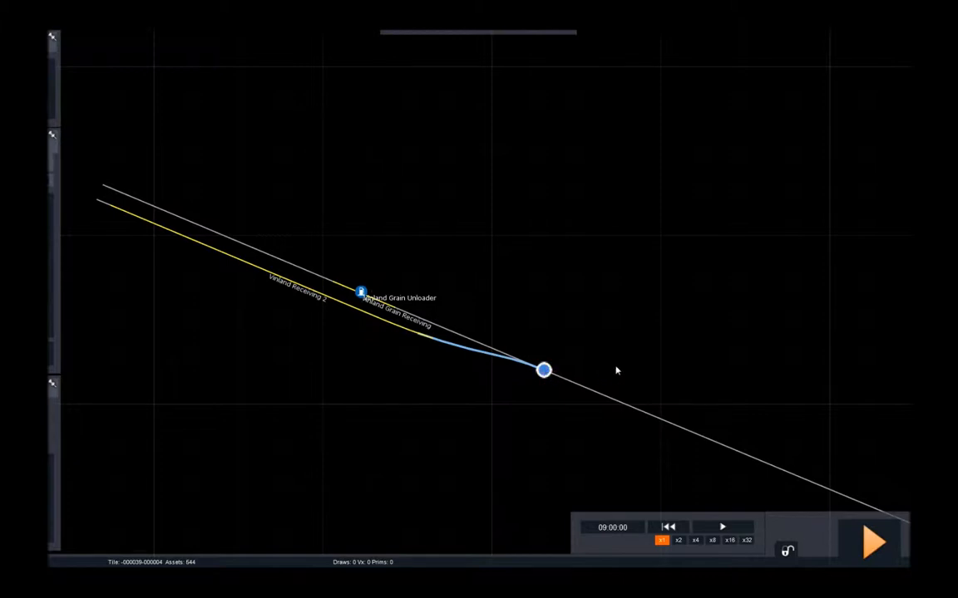
- Return to the 3D world and save the changes to the current scenario
scroll(616, 371, "down", 6)
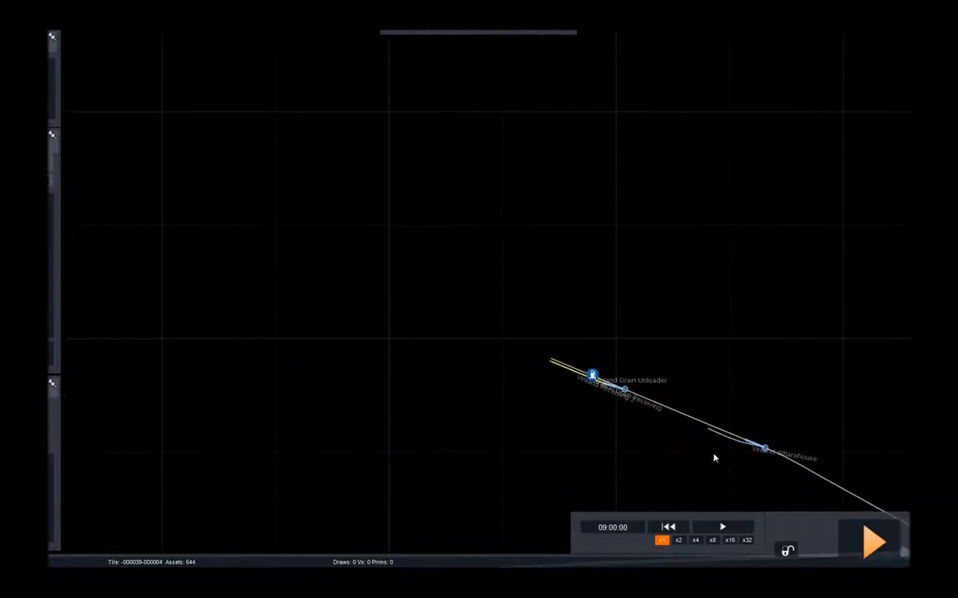
left_click_drag(713, 458, 540, 389)
left_click_drag(620, 435, 482, 376)
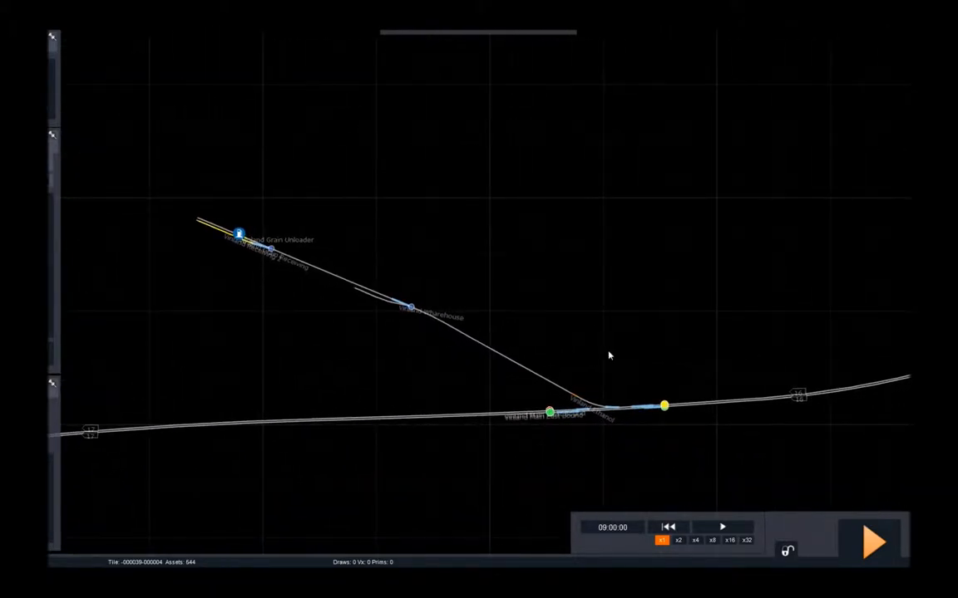
key("9")
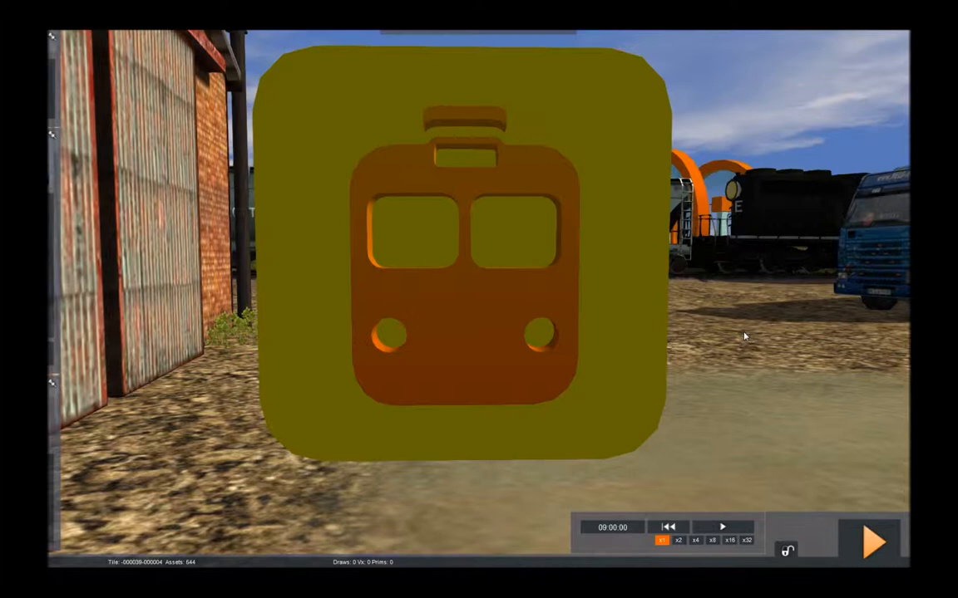
key("F2")
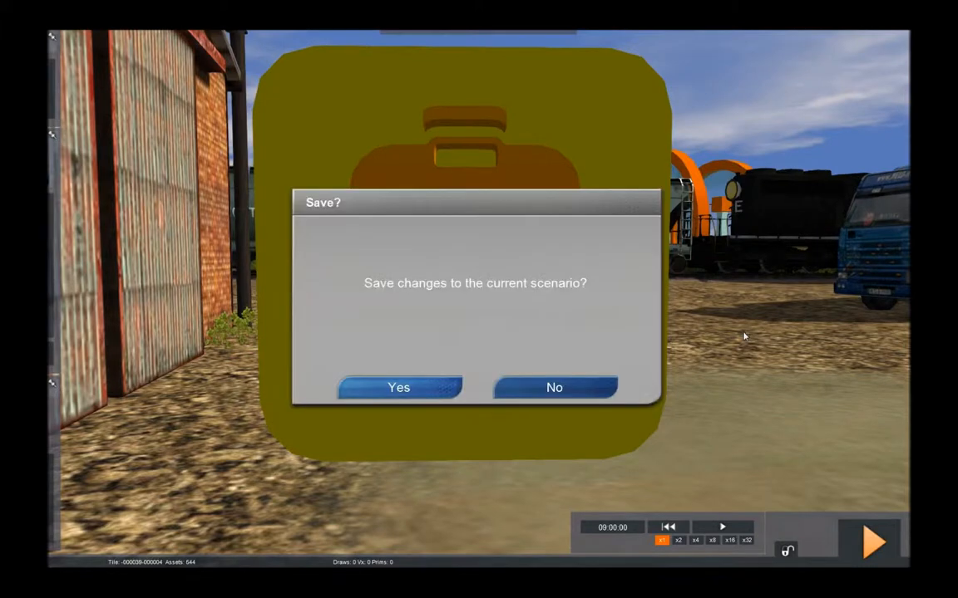
left_click(400, 388)
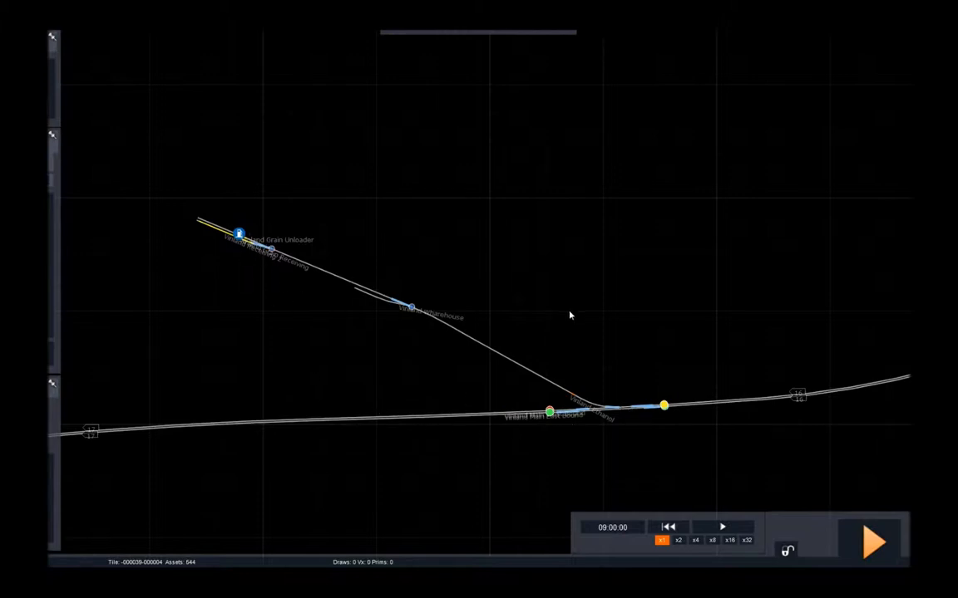
- Open the timetable view from the 3D world and display the NE 2333 service's schedule
key("9")
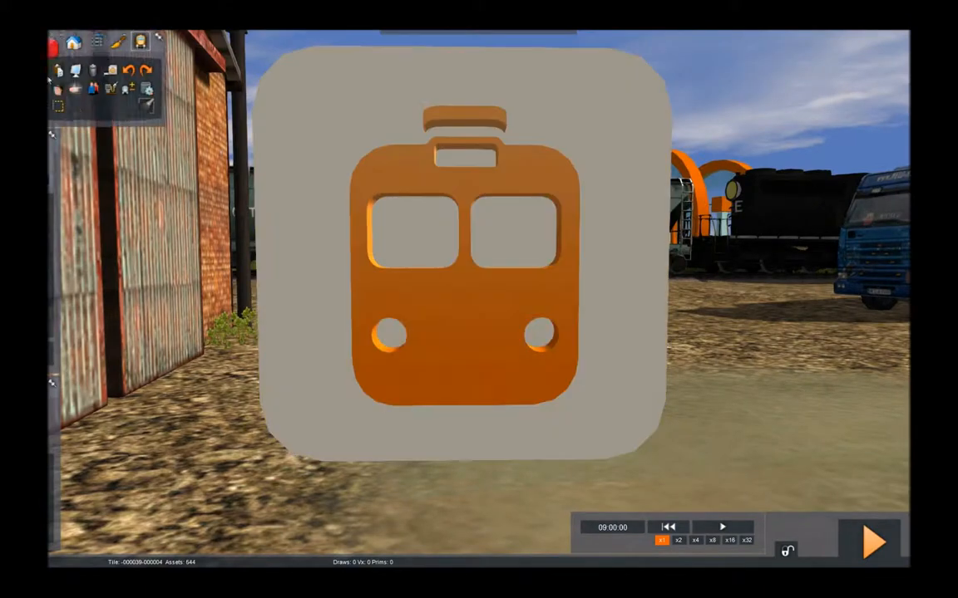
mouse_move(67, 97)
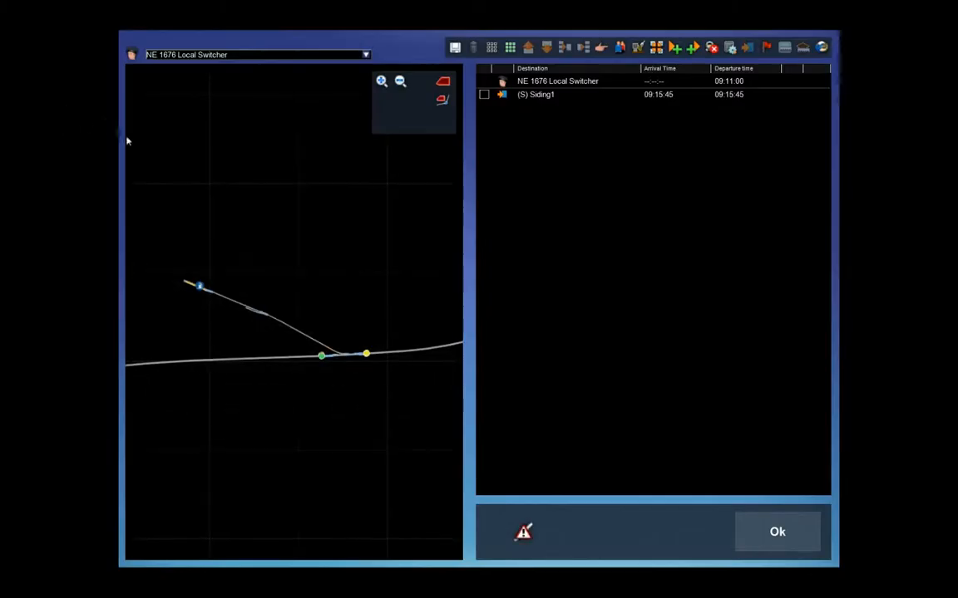
scroll(264, 324, "down", 3)
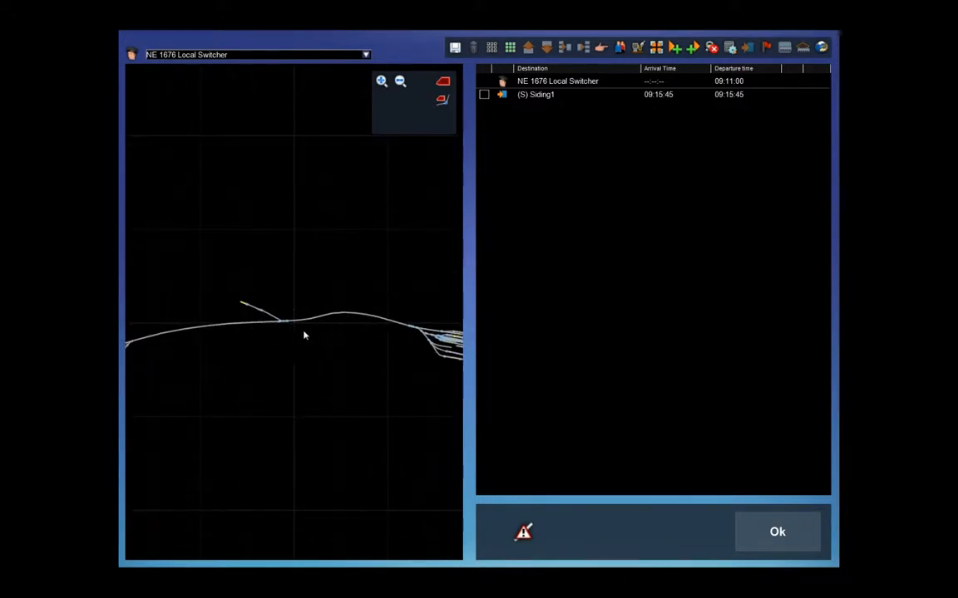
left_click(365, 54)
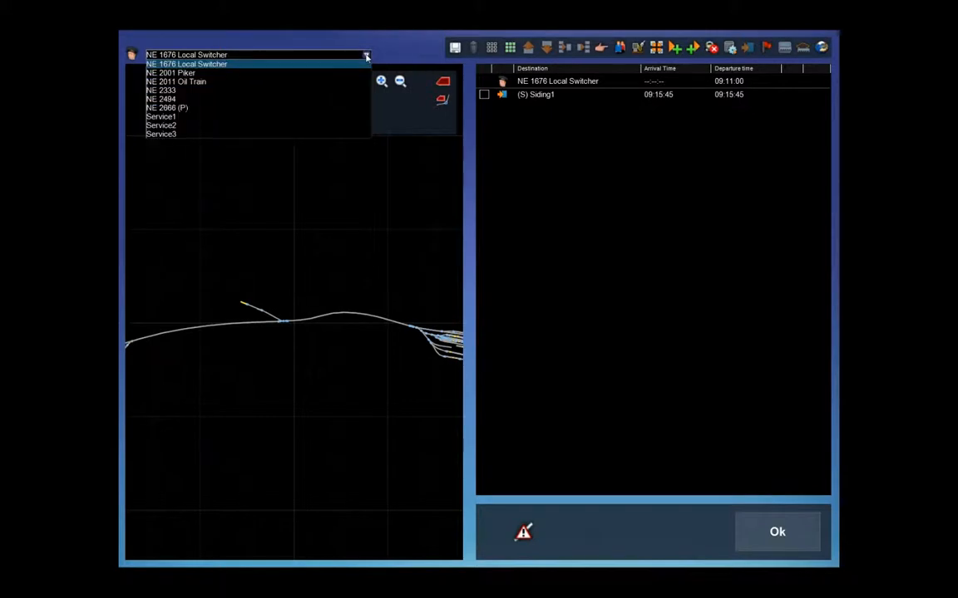
left_click(164, 91)
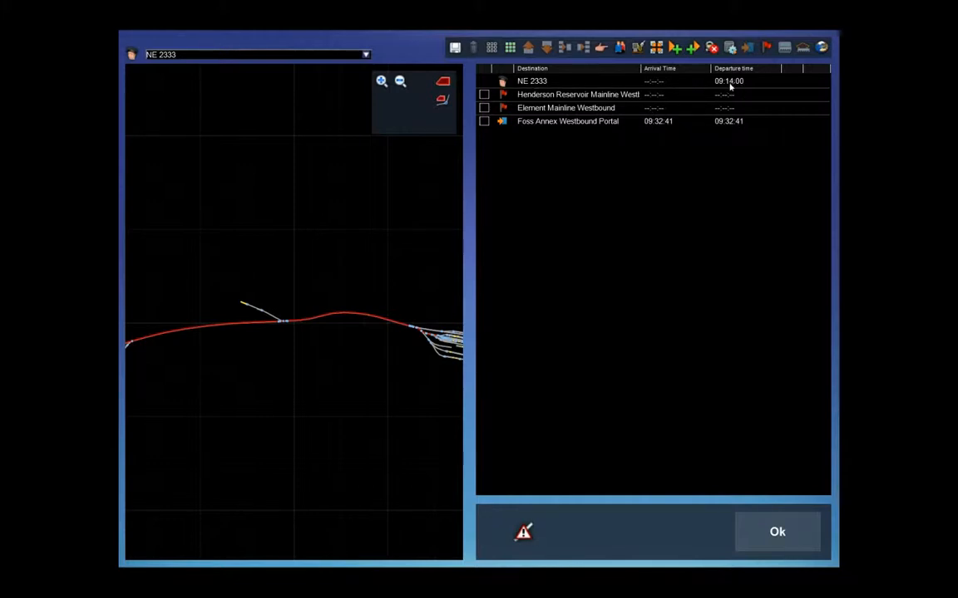
- Locate the NE 1676 Local Switcher service on the timetable map and set its departure time to 09:09:00
left_click(366, 54)
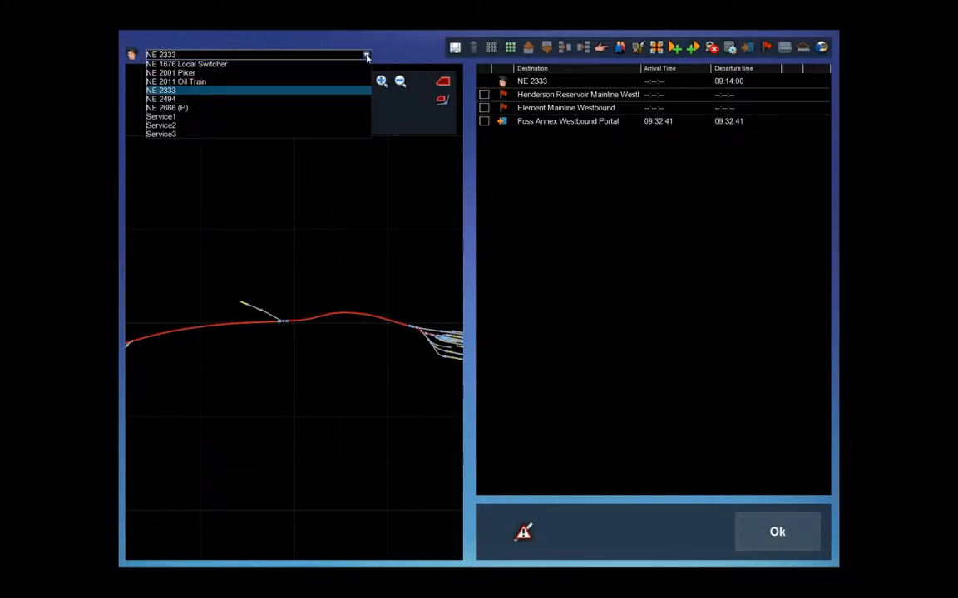
left_click(203, 66)
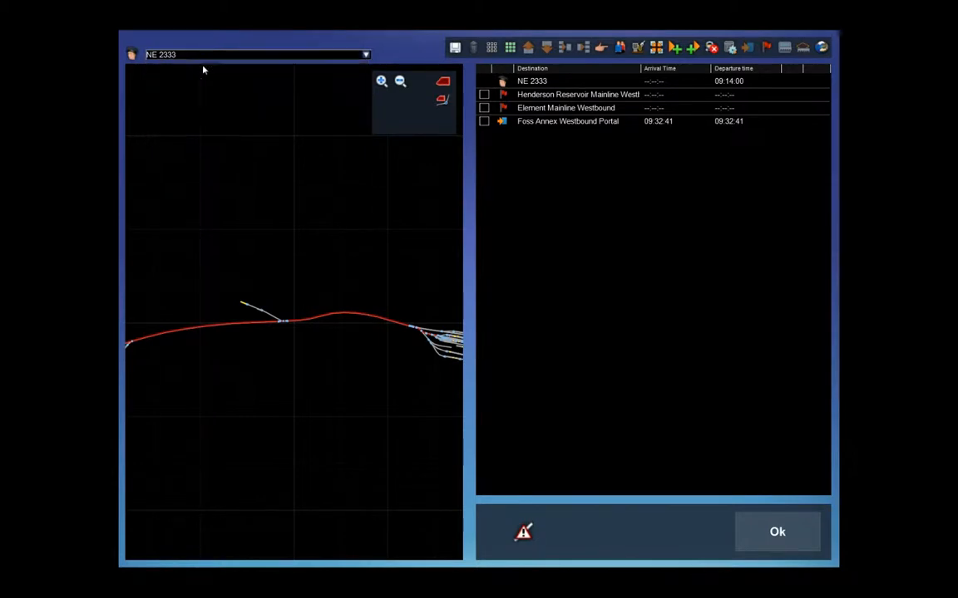
left_click(443, 81)
scroll(348, 207, "down", 6)
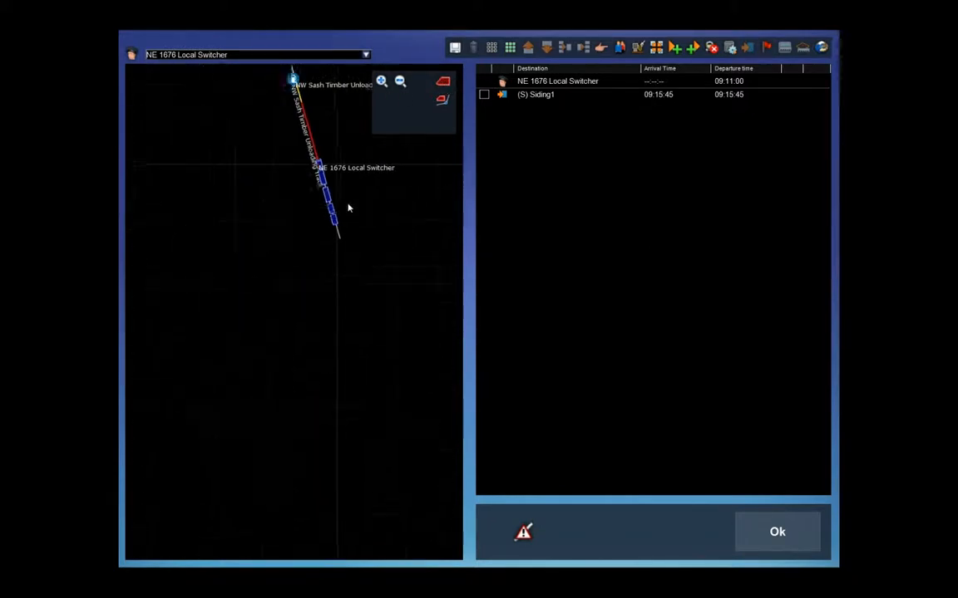
left_click_drag(286, 122, 322, 276)
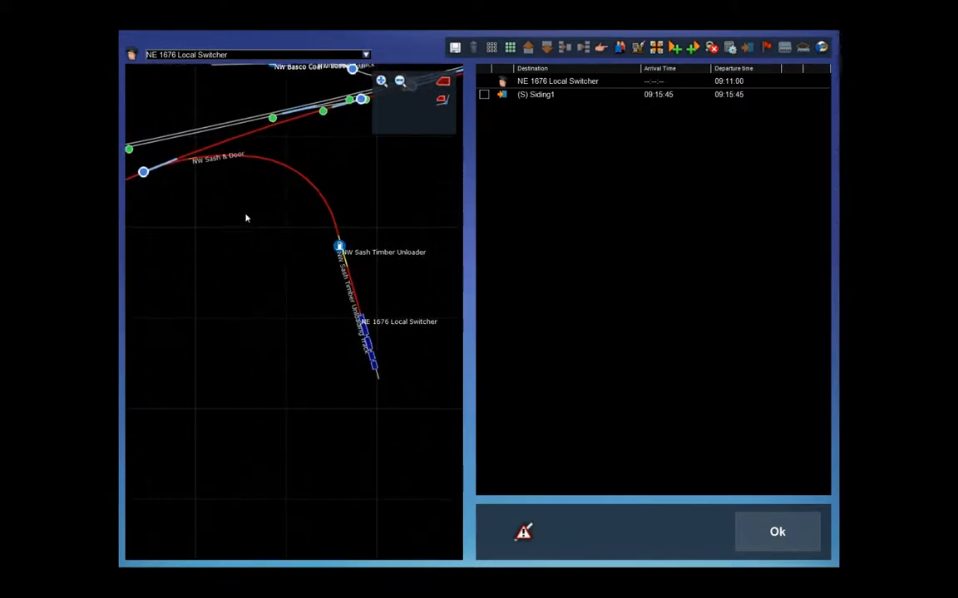
left_click_drag(249, 222, 322, 270)
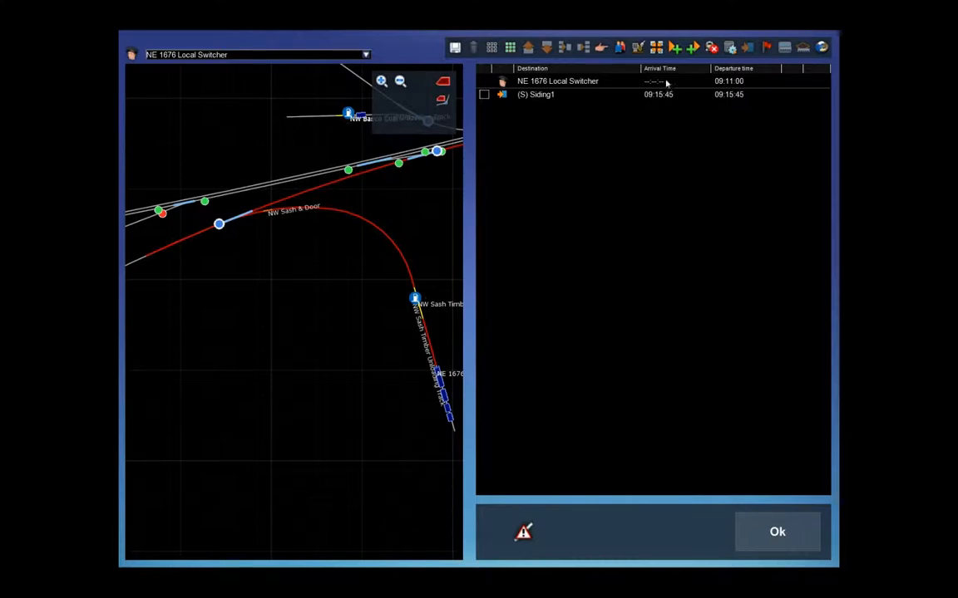
left_click(502, 83)
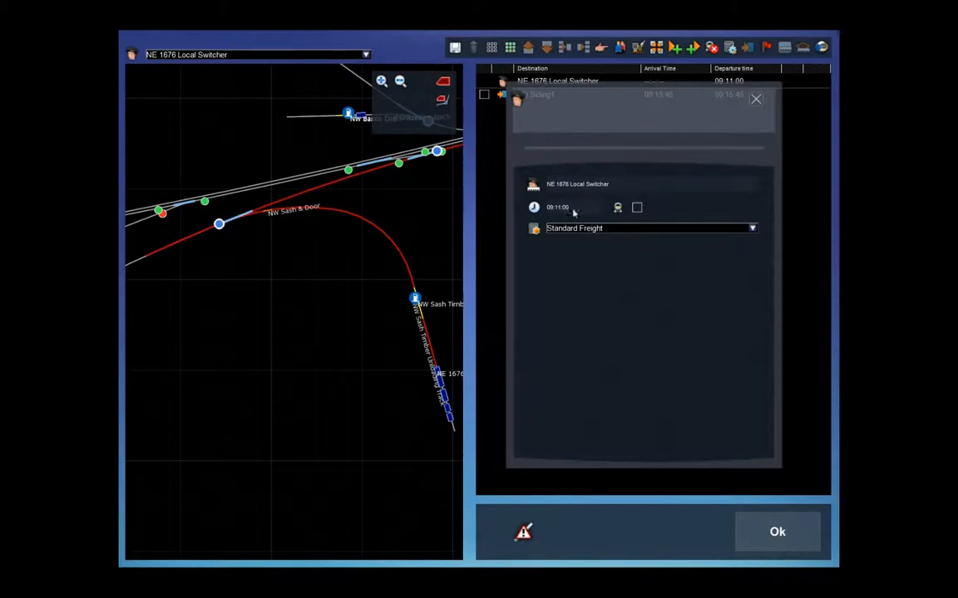
key("BackSpace")
key("BackSpace")
key("BackSpace")
type("09:")
left_click(756, 100)
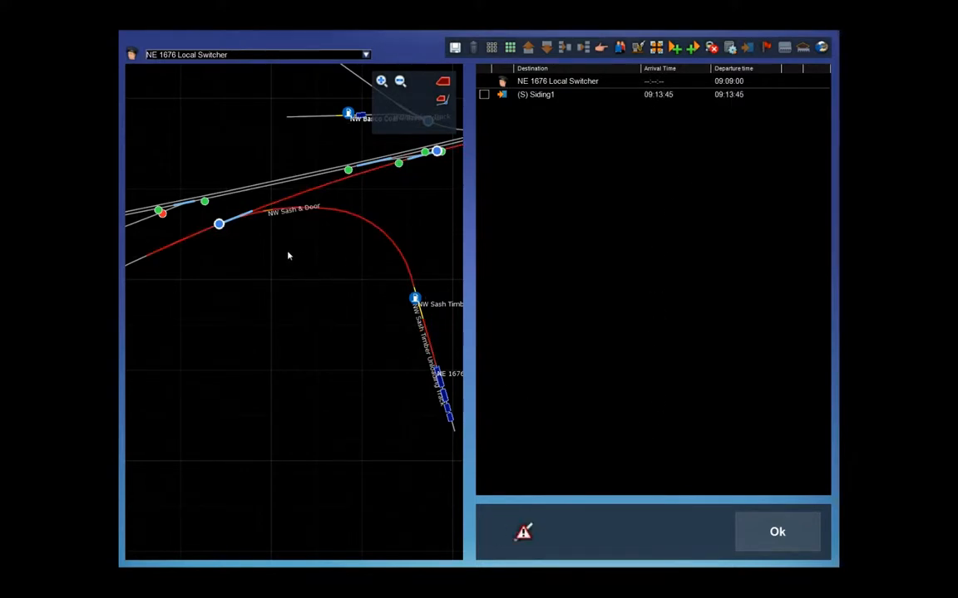
- Trace the NE 1676 Local Switcher's highlighted path from the NW Sash timber track along the main line
scroll(289, 257, "down", 2)
scroll(301, 262, "down", 2)
left_click_drag(298, 271, 342, 318)
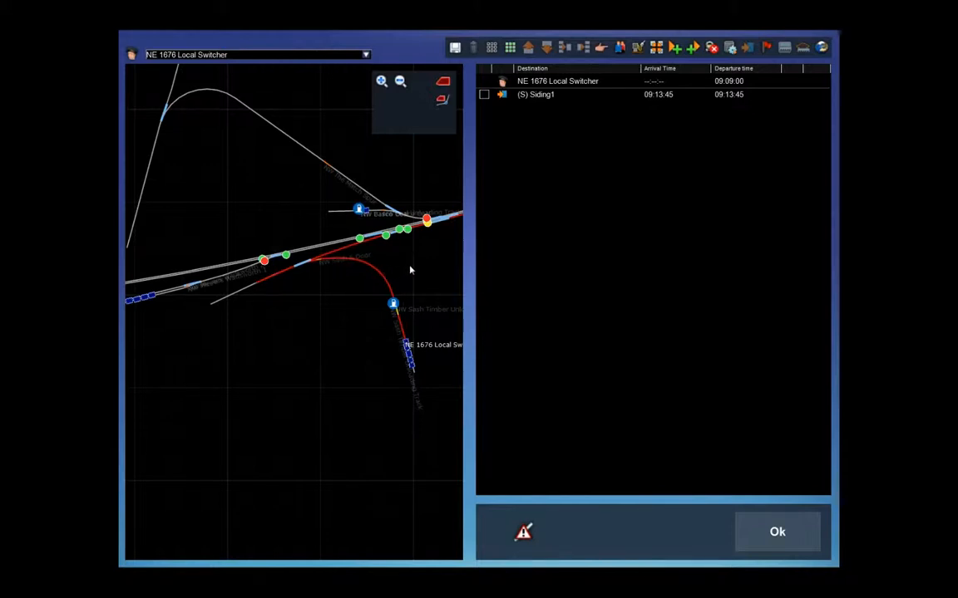
left_click_drag(411, 268, 304, 311)
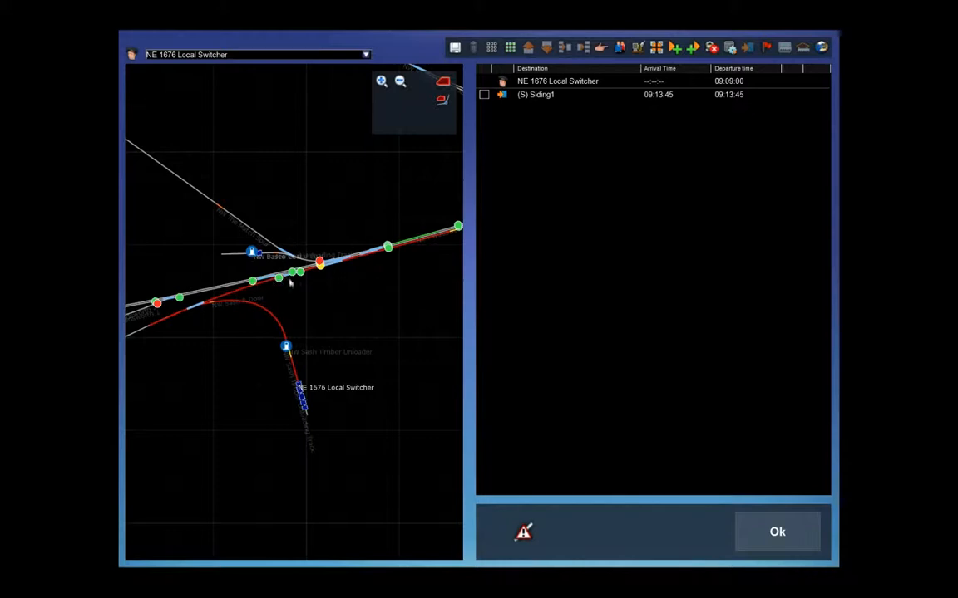
left_click_drag(431, 267, 241, 297)
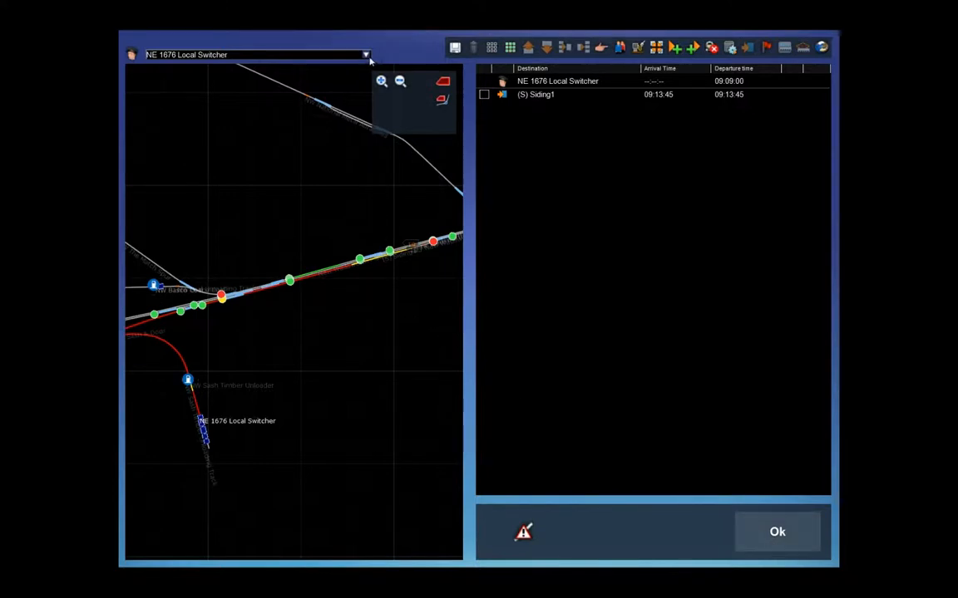
- Display the NE 2011 Oil Train service and examine its path past the EE Lead East end on the map
left_click(329, 53)
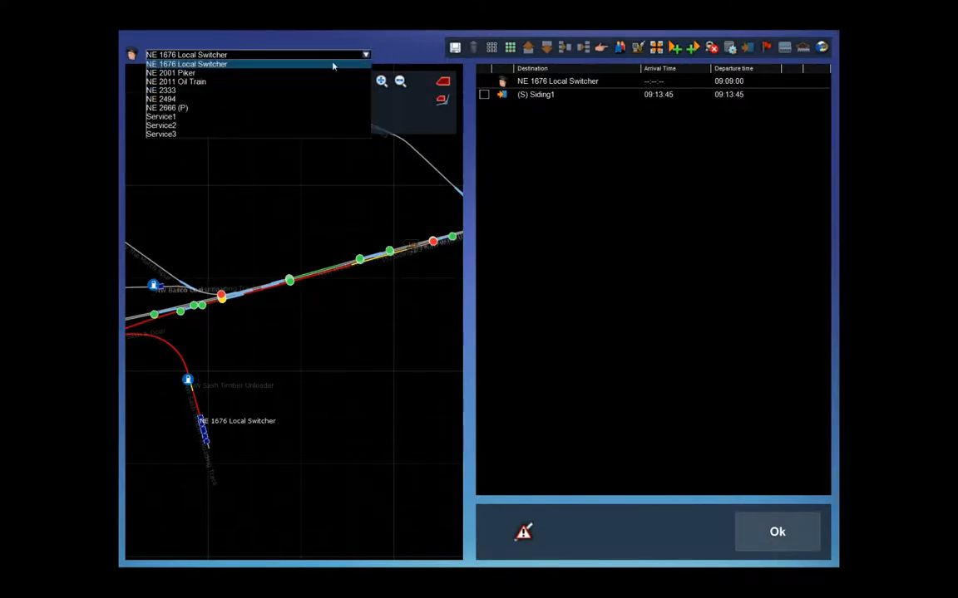
left_click(191, 81)
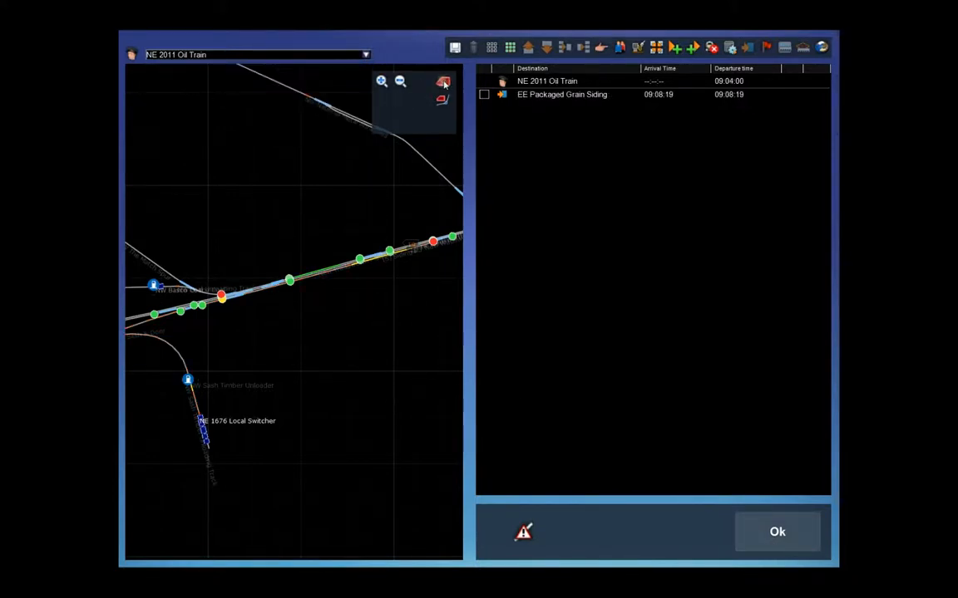
scroll(414, 321, "up", 3)
scroll(280, 271, "down", 6)
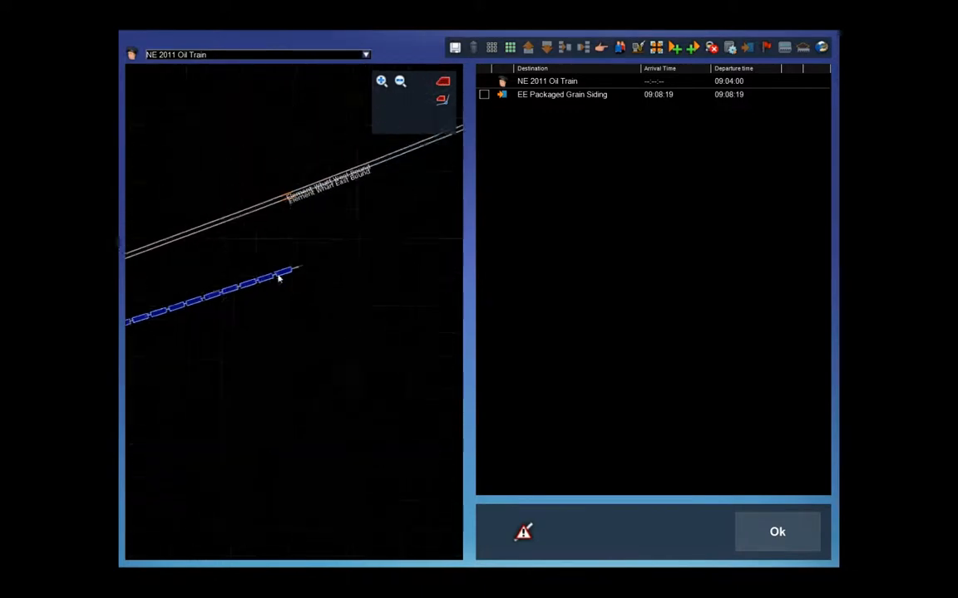
left_click_drag(243, 390, 370, 379)
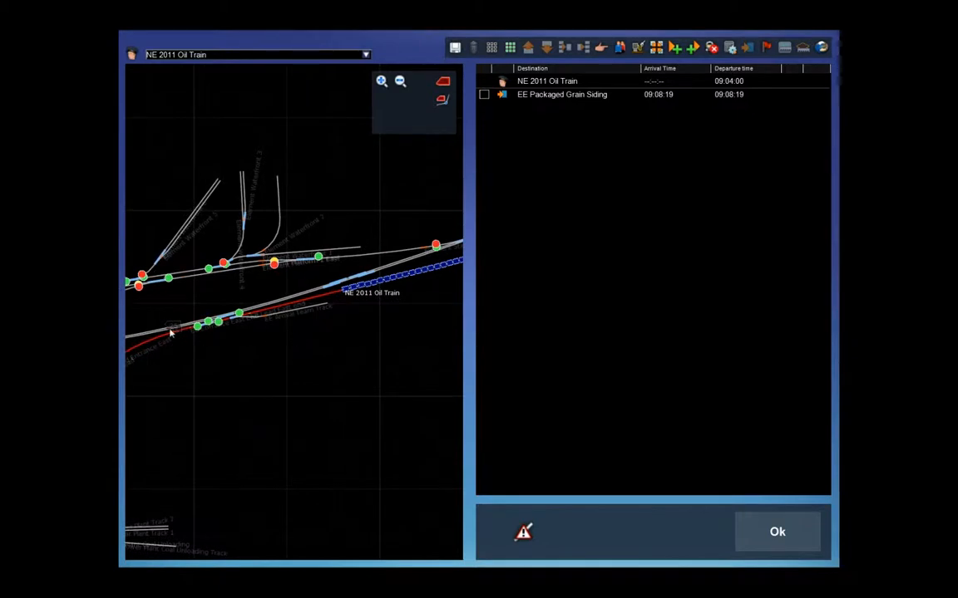
scroll(291, 313, "up", 2)
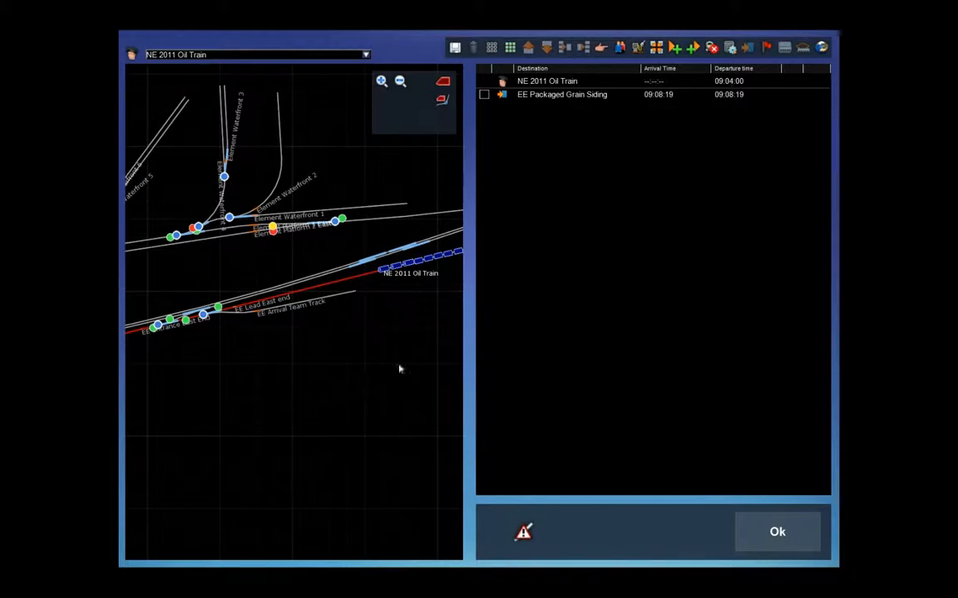
scroll(358, 324, "down", 4)
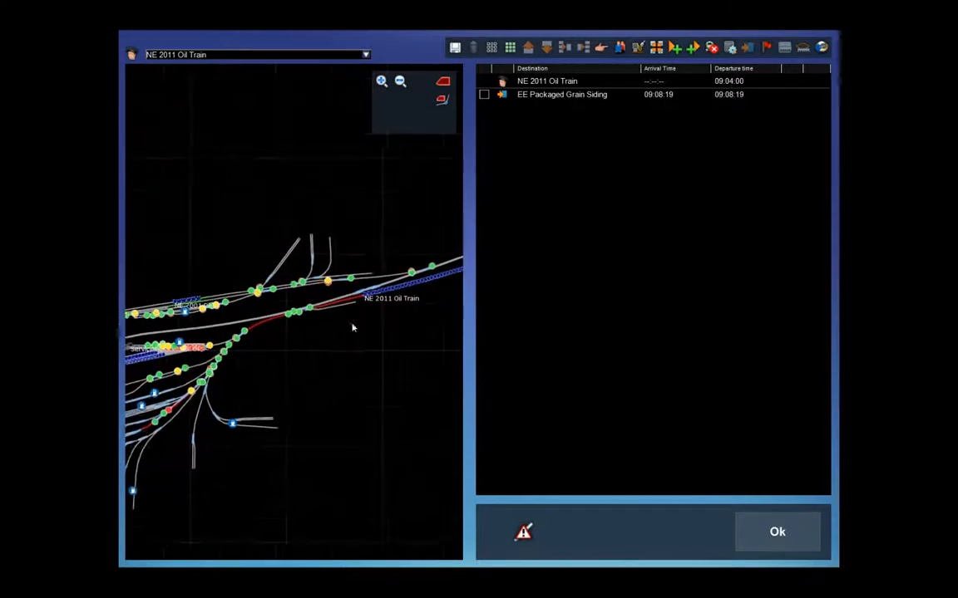
- Display the NE 2666 (P) player service's schedule and locate its train at Foss Grain Annex on the map
left_click(366, 55)
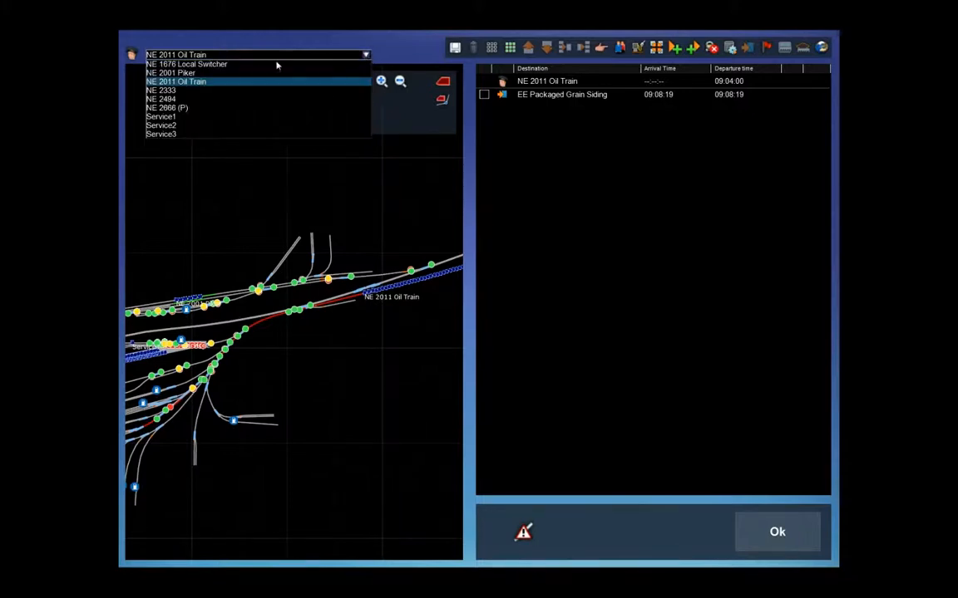
left_click(166, 108)
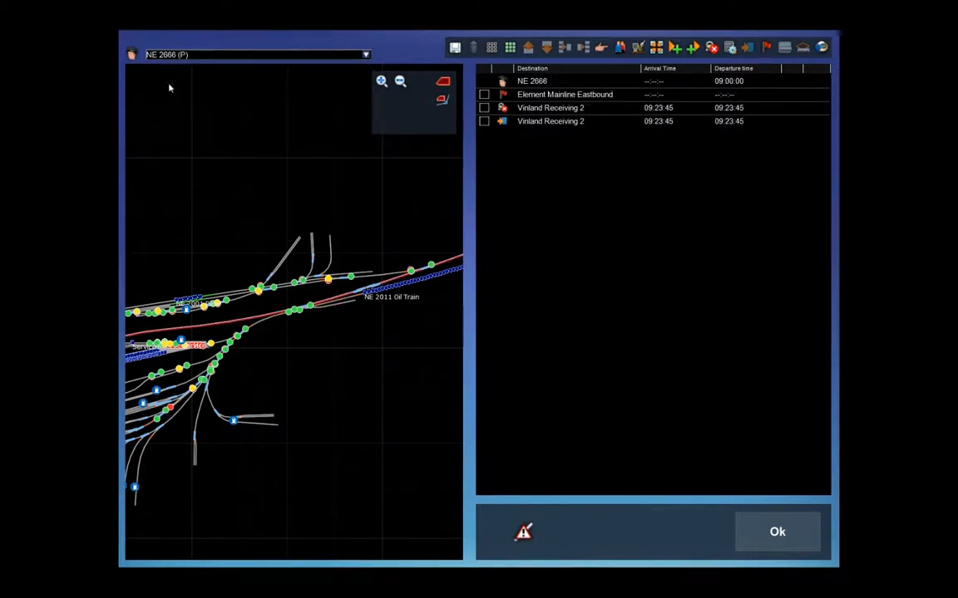
left_click(443, 81)
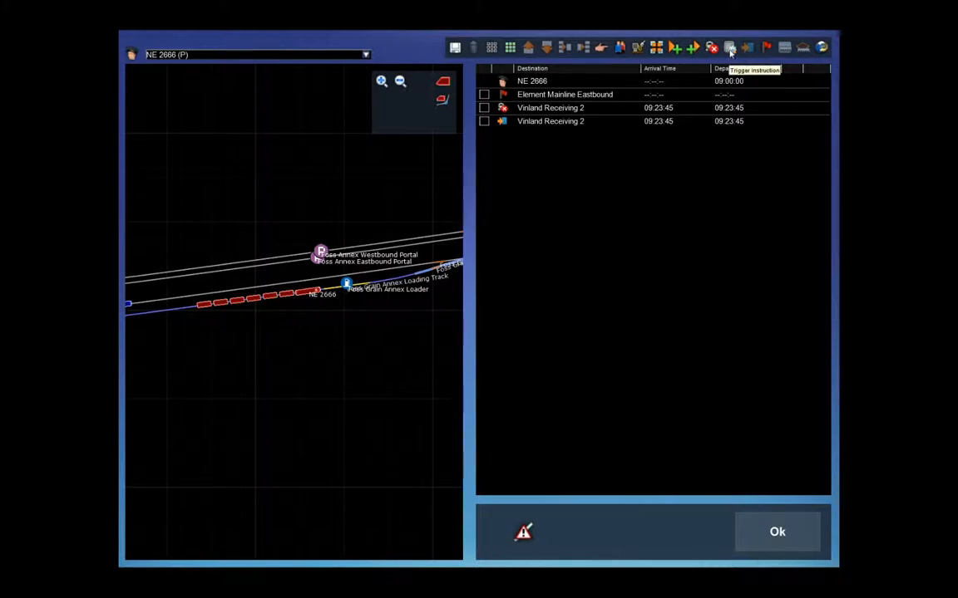
- Add a trigger instruction to the NE 2666 schedule and place it first, ahead of Element Mainline Eastbound
left_click(730, 49)
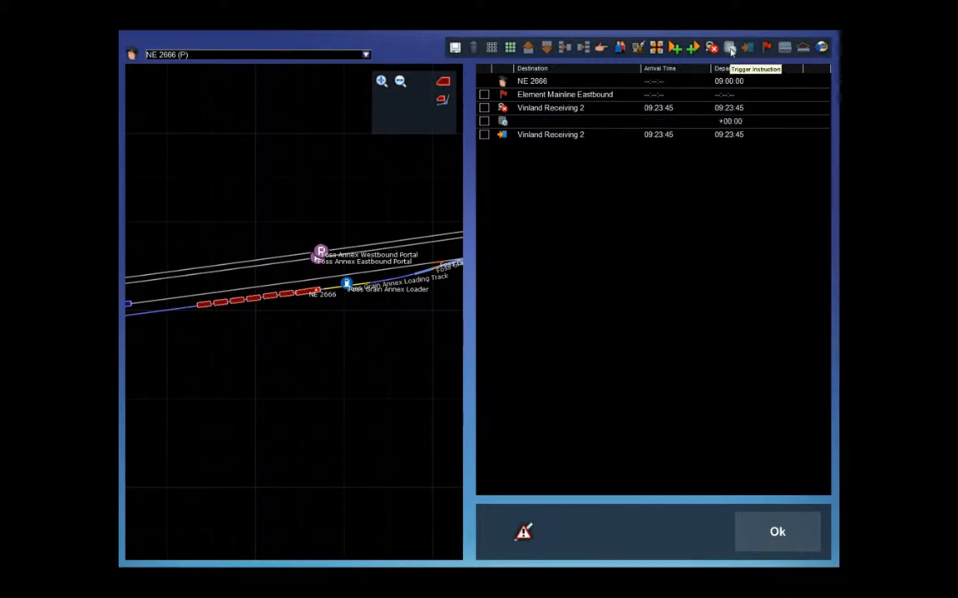
left_click(484, 121)
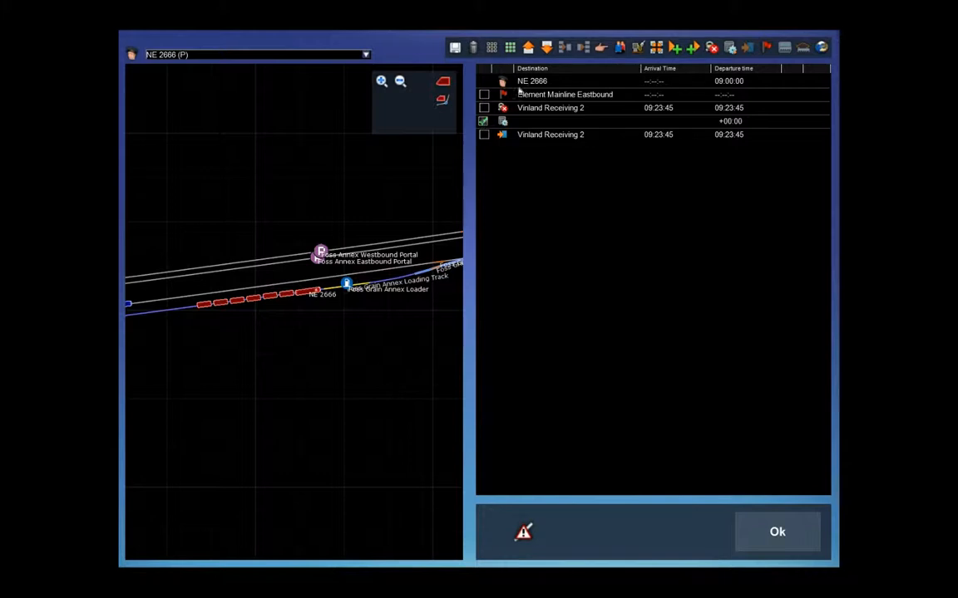
left_click(528, 47)
left_click(528, 47)
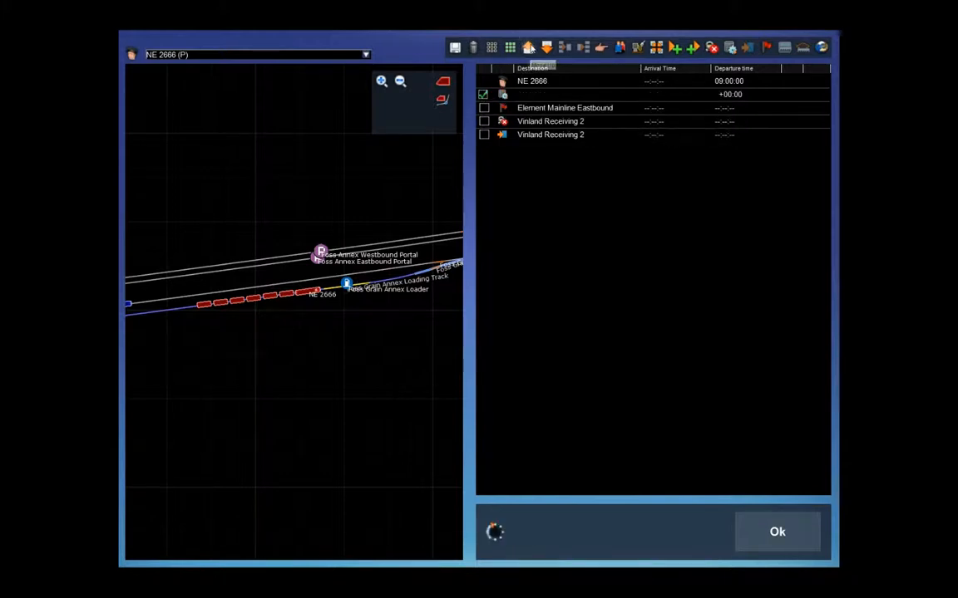
left_click(484, 96)
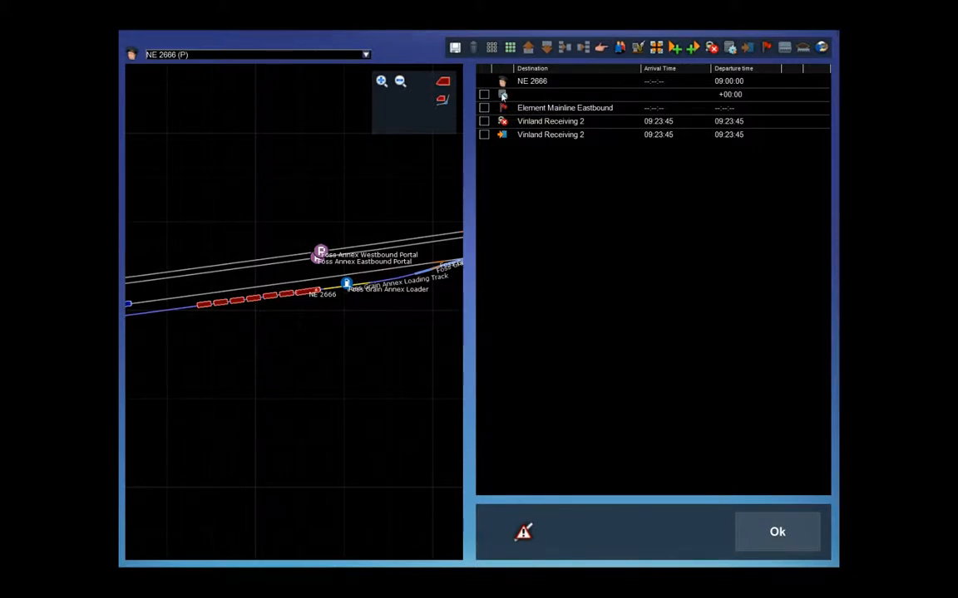
- Open the trigger instruction's properties and set its trigger time to +00:07
left_click(503, 97)
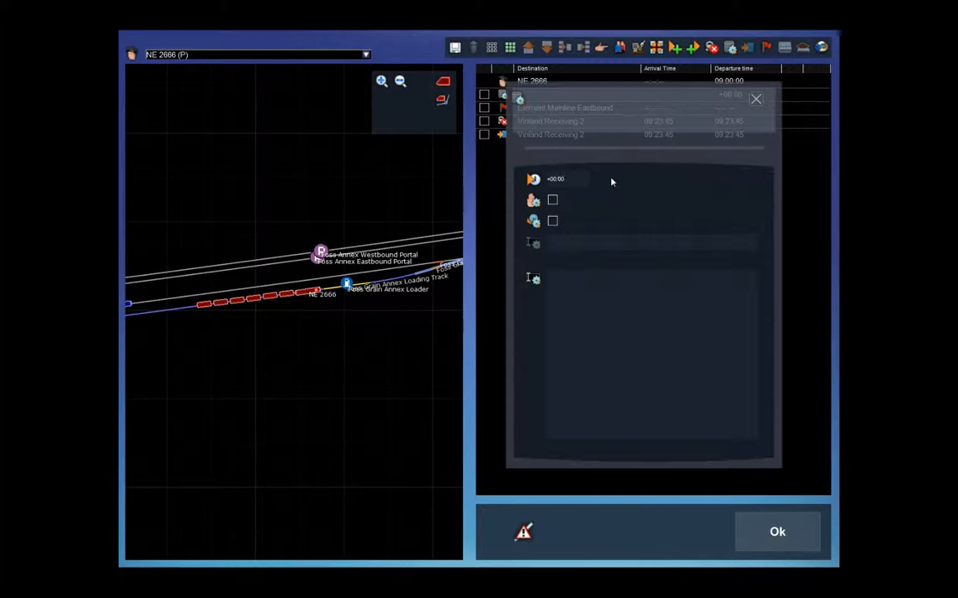
key("BackSpace")
type("7")
- Enter the trigger message "[CONDUCTOR] OK we get to take these loaded hoppers down to Vinland. Looks like a nice day ahead. Let's get going."
type("COMND")
key("BackSpace")
type("ake these loaded hoppers down to Vinland")
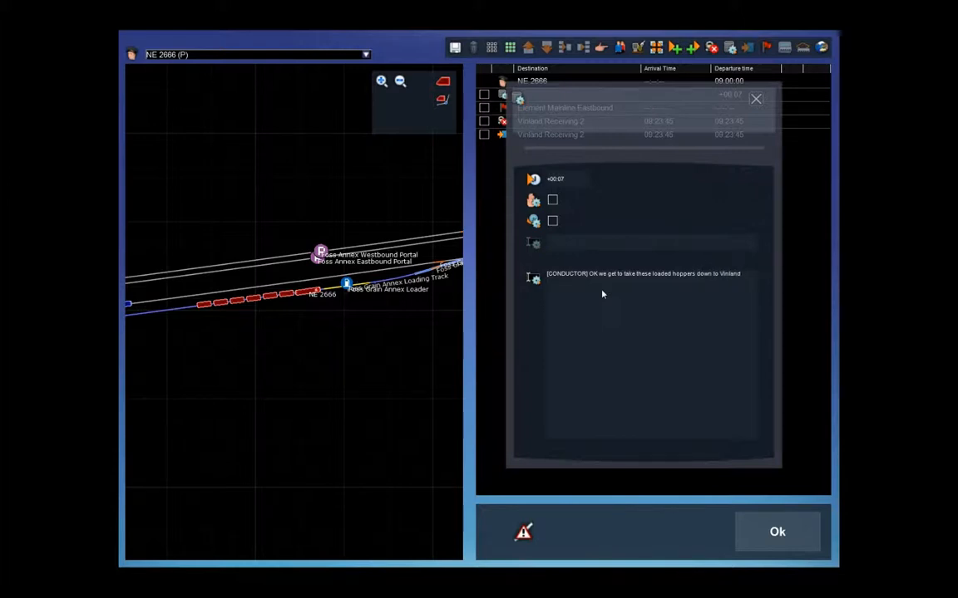
type(". Looks like a nice day ahead. Let's get going.")
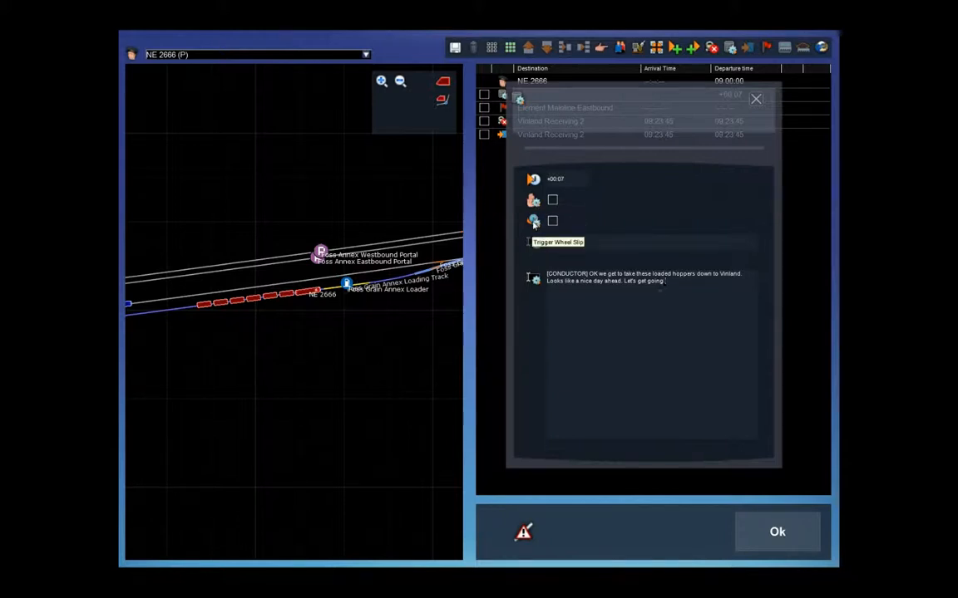
left_click(552, 200)
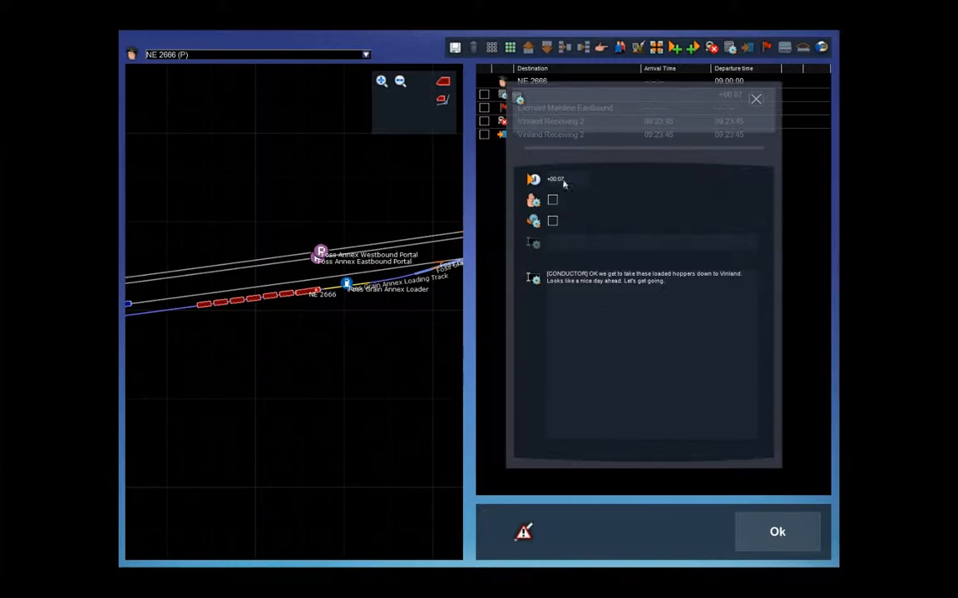
left_click(755, 101)
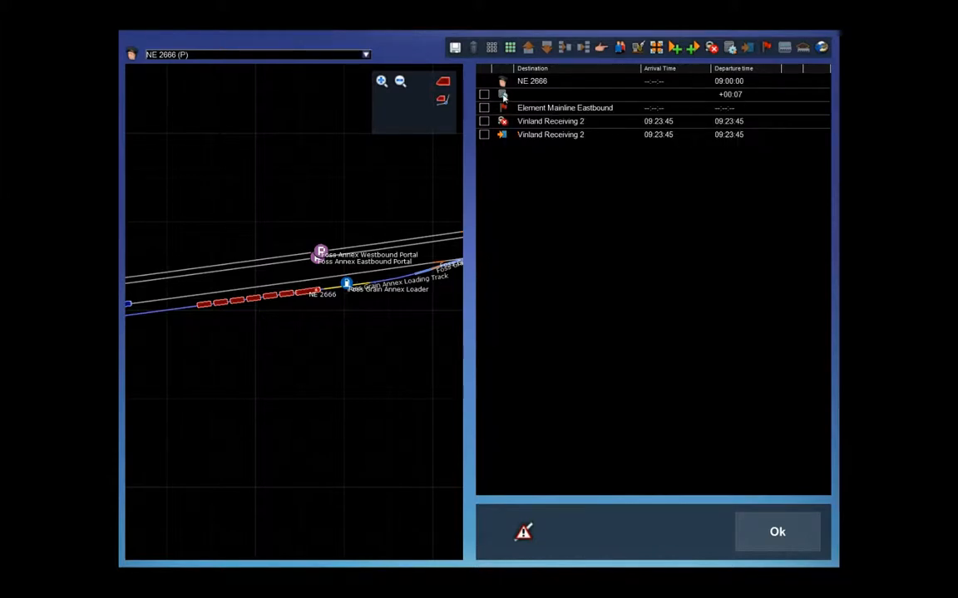
- Trace the NE 2666 path on the map from Foss Grain Annex to the NW International Mineral & Chemical junction
scroll(324, 256, "down", 5)
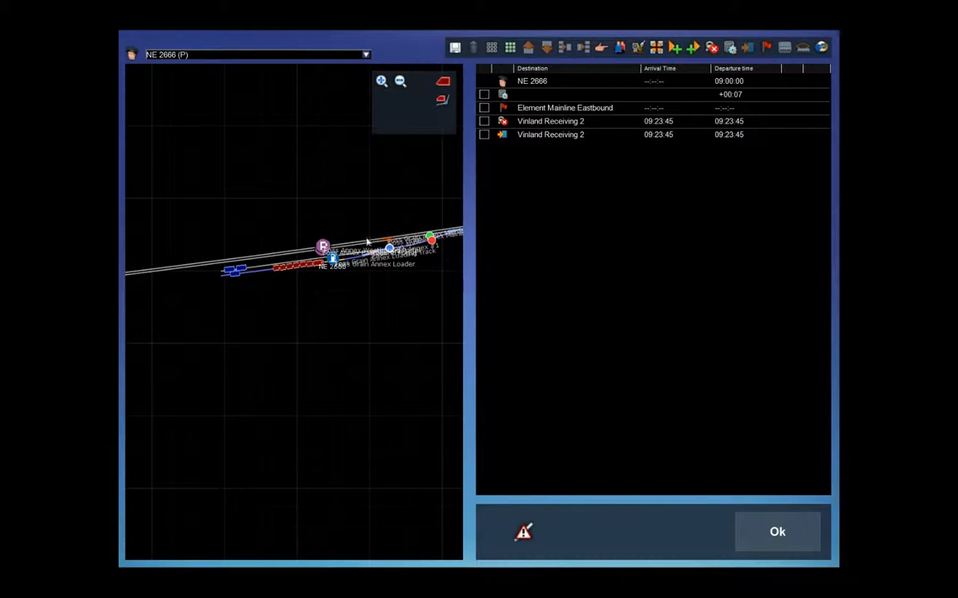
scroll(422, 245, "down", 5)
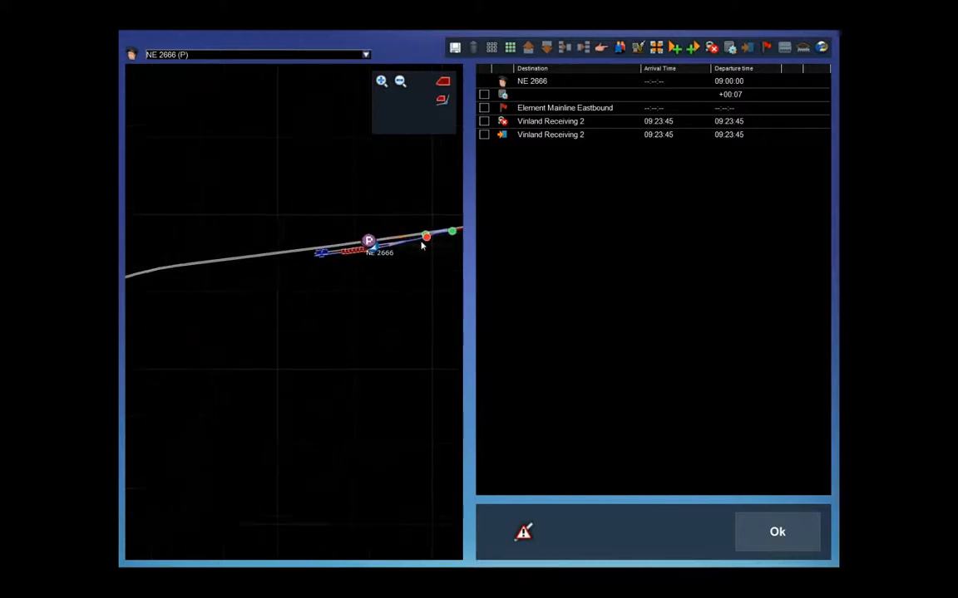
left_click_drag(358, 269, 204, 311)
left_click_drag(378, 289, 162, 288)
scroll(300, 254, "down", 4)
scroll(372, 275, "down", 1)
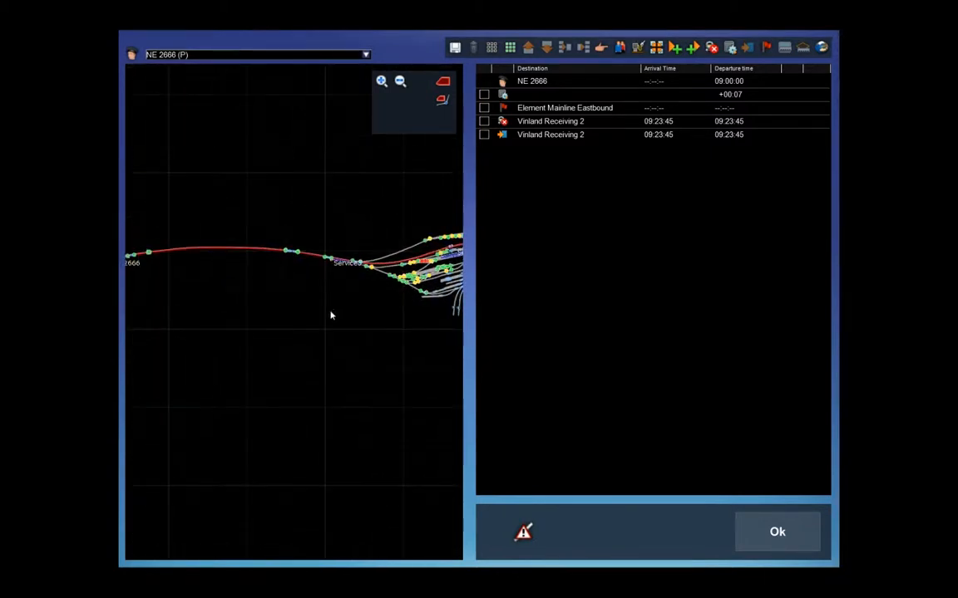
left_click_drag(331, 315, 210, 351)
left_click_drag(386, 284, 184, 358)
left_click_drag(374, 323, 234, 320)
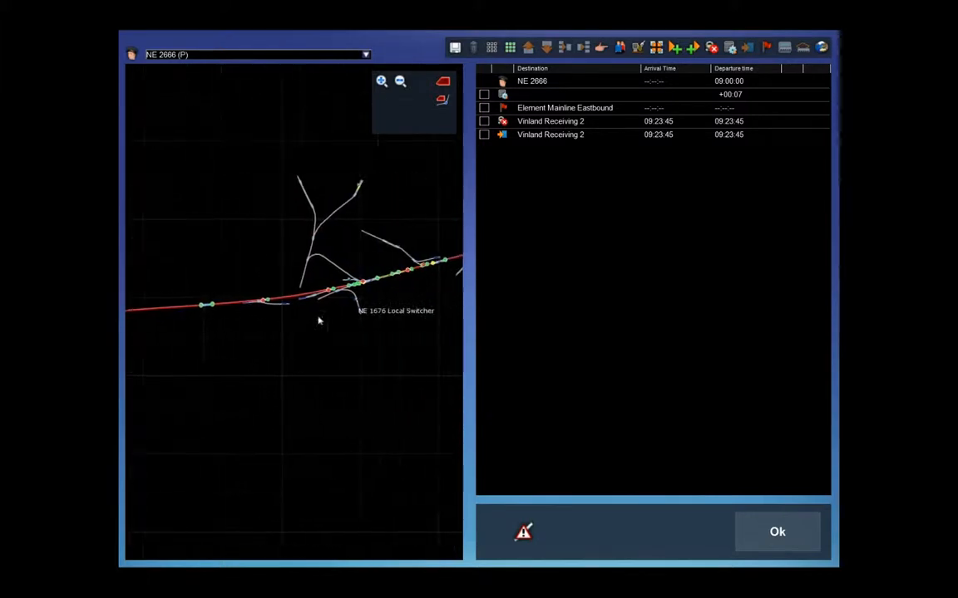
left_click_drag(322, 300, 163, 348)
scroll(288, 309, "up", 1)
scroll(316, 302, "up", 5)
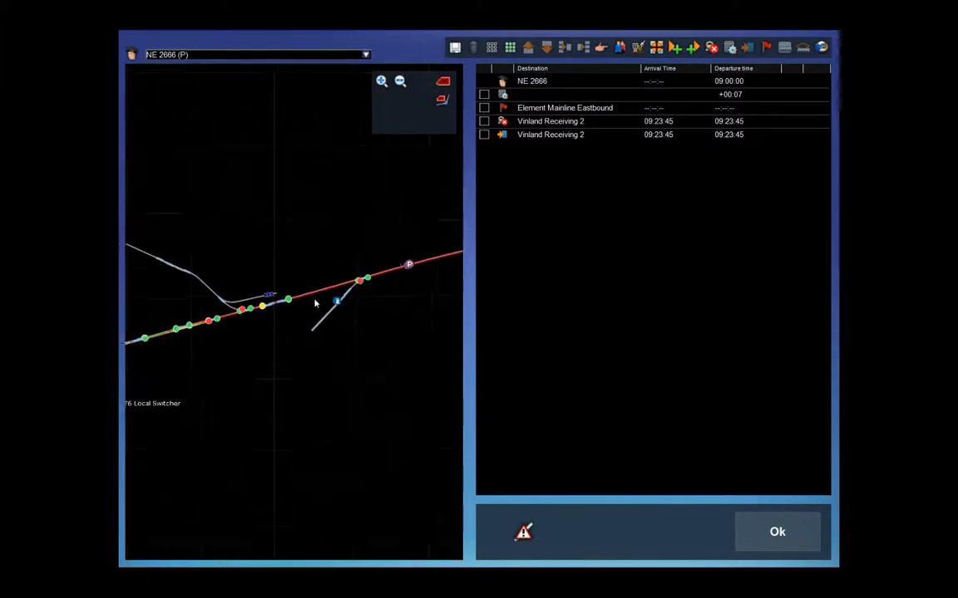
scroll(380, 293, "up", 2)
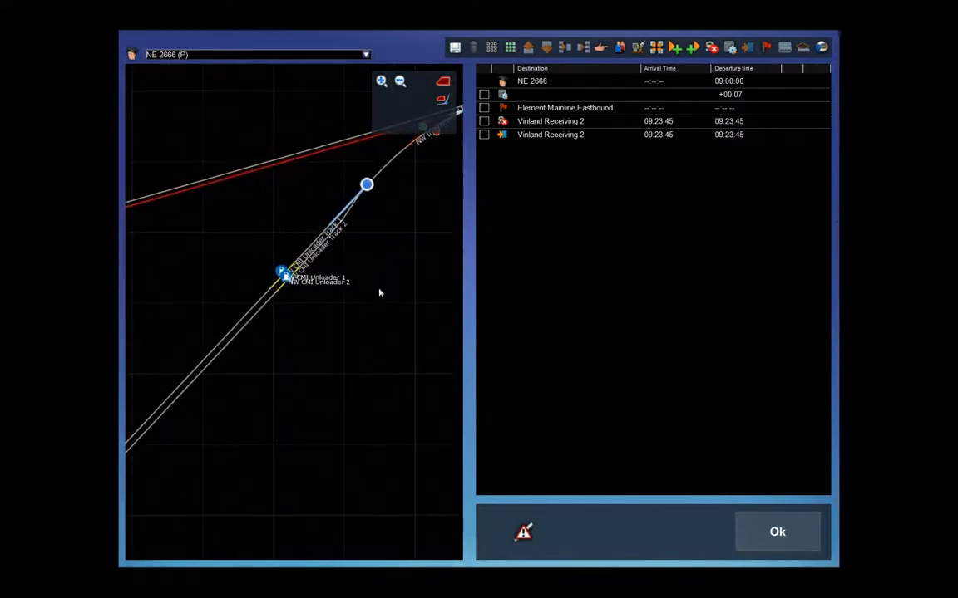
left_click_drag(399, 223, 363, 331)
scroll(409, 237, "up", 2)
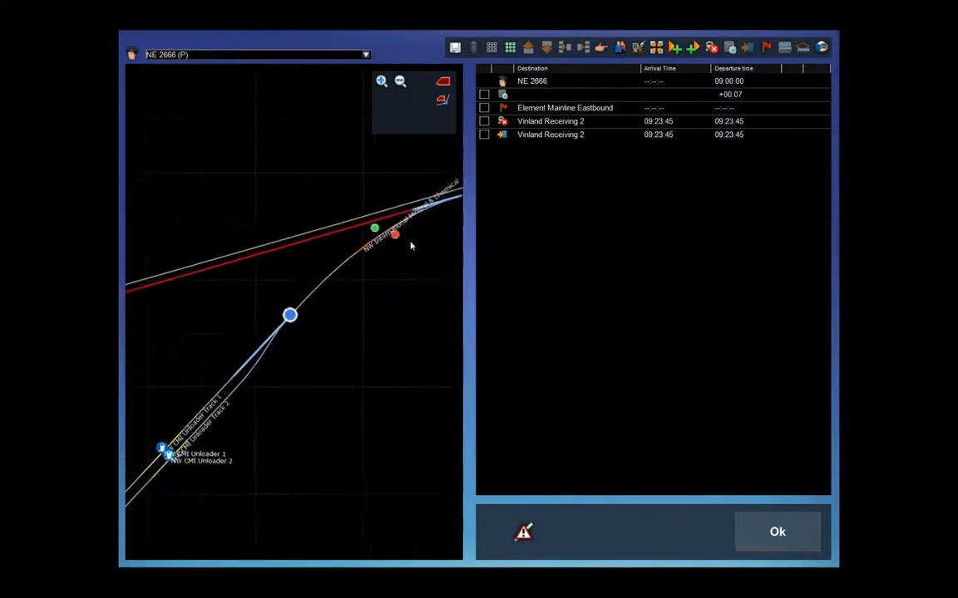
left_click_drag(412, 246, 317, 282)
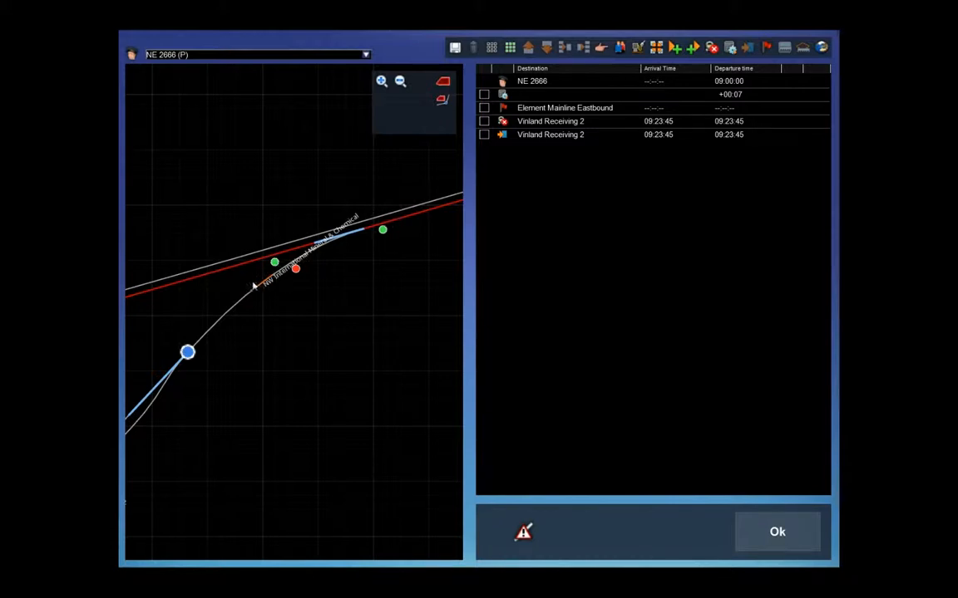
- Follow the NE 2666 path back west from the NW CMI unloaders and examine the New Wadsworth mainlines and siding
scroll(248, 291, "down", 1)
scroll(248, 291, "down", 1)
left_click_drag(260, 332, 393, 321)
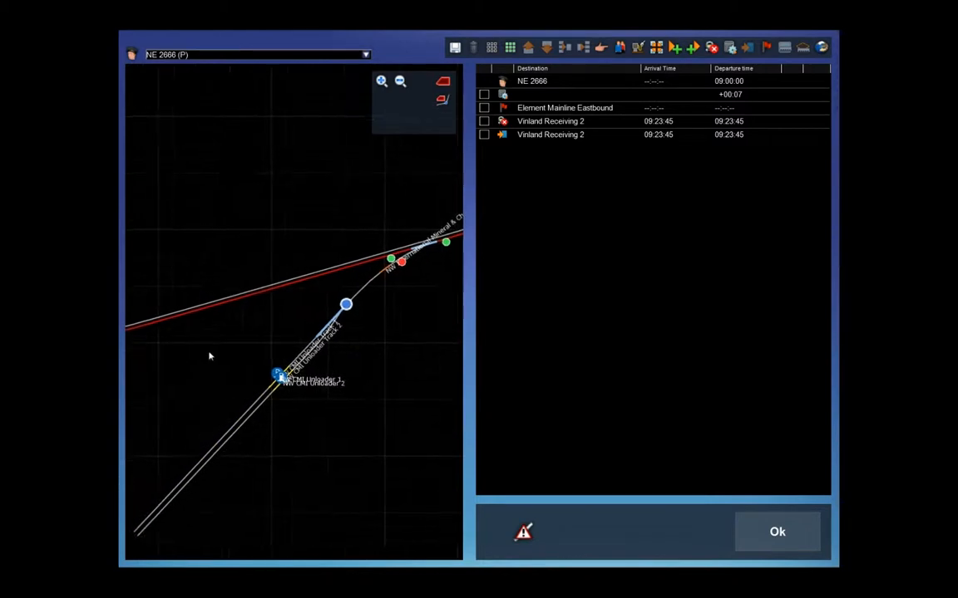
left_click_drag(209, 354, 403, 295)
left_click_drag(287, 343, 417, 304)
left_click_drag(246, 349, 371, 316)
left_click_drag(222, 317, 324, 301)
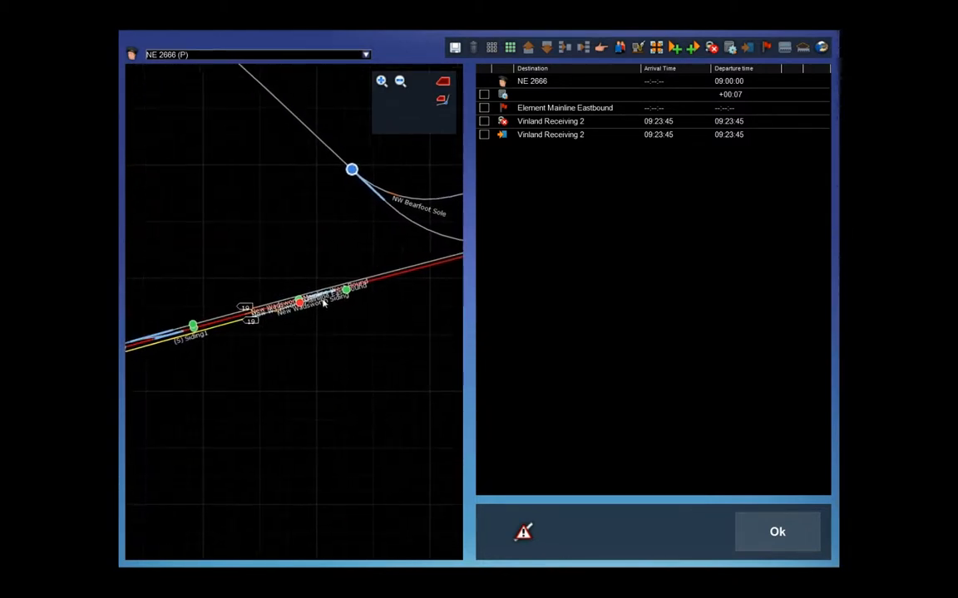
scroll(323, 303, "up", 2)
left_click_drag(233, 364, 371, 342)
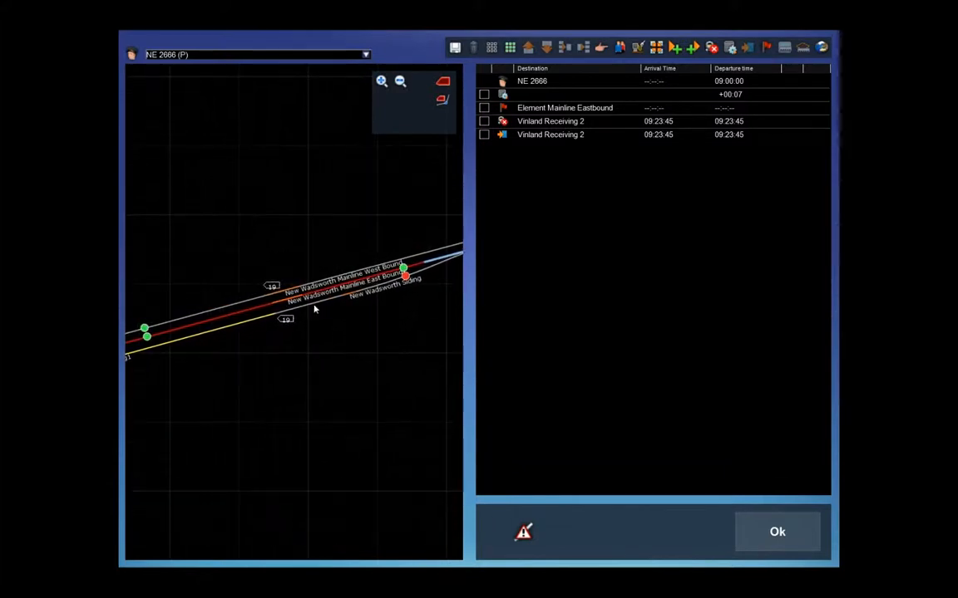
scroll(313, 309, "up", 1)
mouse_move(313, 309)
left_mouse_down()
mouse_move(356, 336)
mouse_move(383, 316)
mouse_move(315, 336)
mouse_move(312, 321)
left_mouse_up()
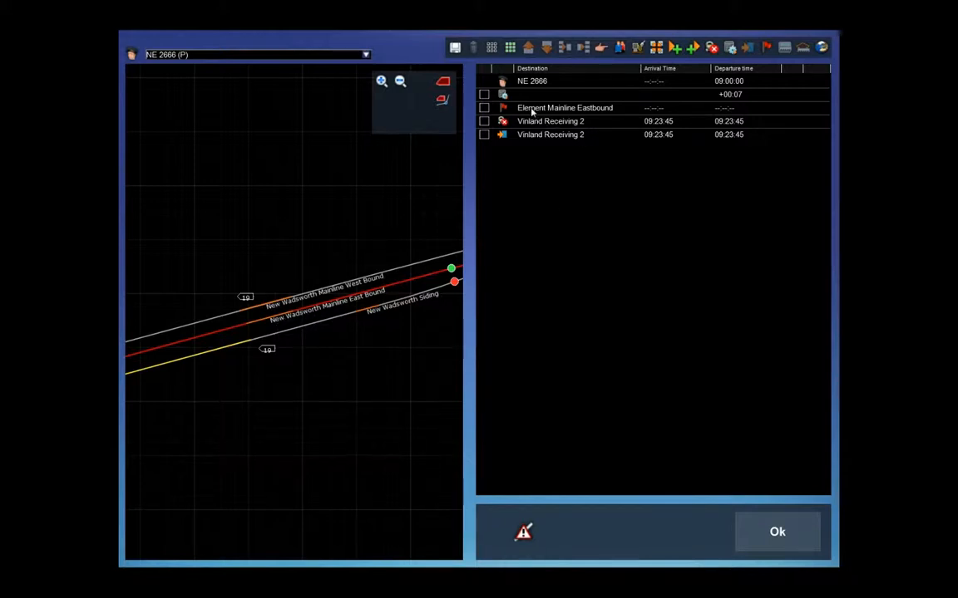
- Check the main line around New Wadsworth Siding and add a Stop at Destinations instruction to the NE 2666 schedule
scroll(333, 273, "down", 5)
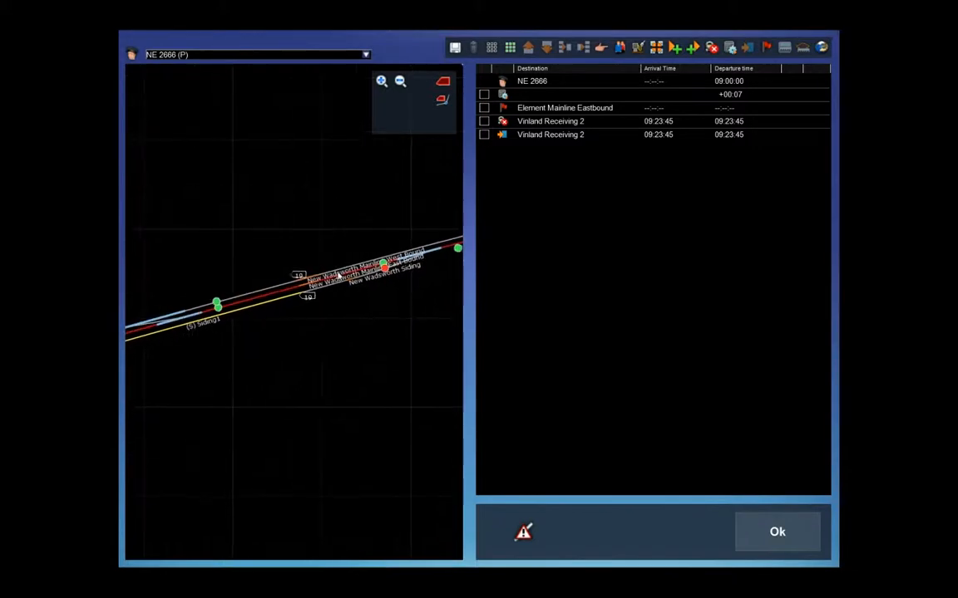
scroll(340, 277, "down", 5)
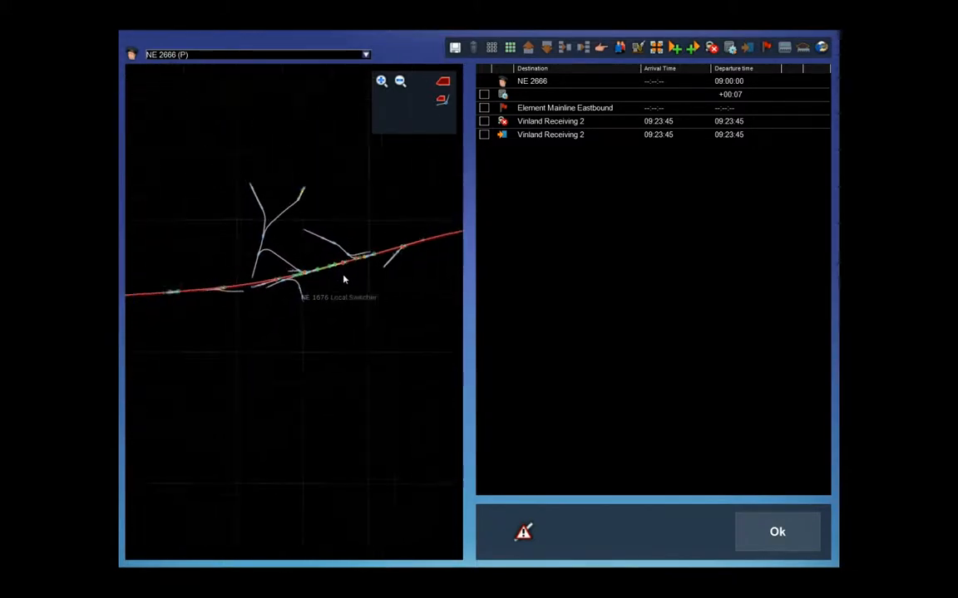
left_click_drag(290, 322, 491, 282)
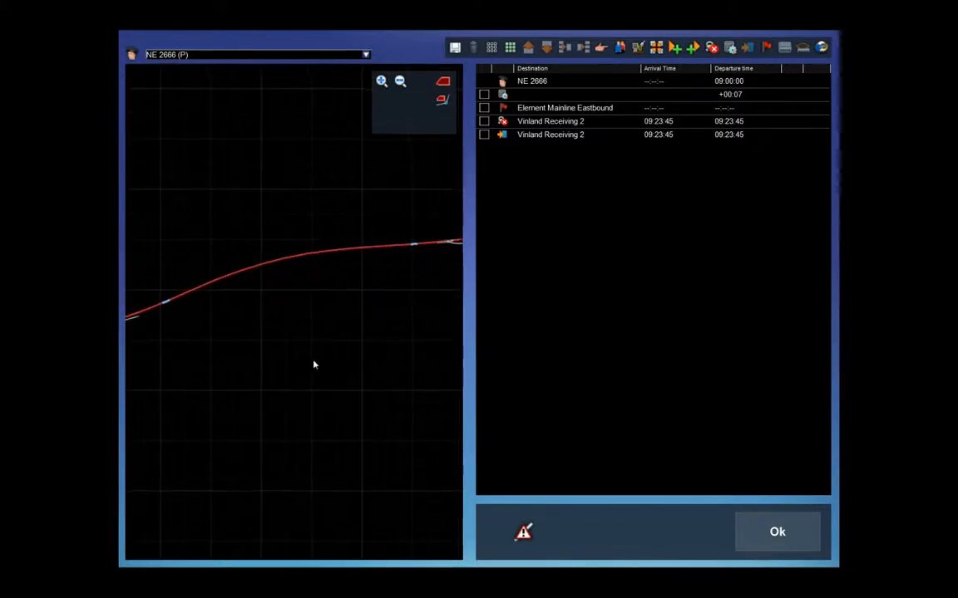
left_click_drag(315, 364, 445, 326)
left_click_drag(376, 299, 166, 324)
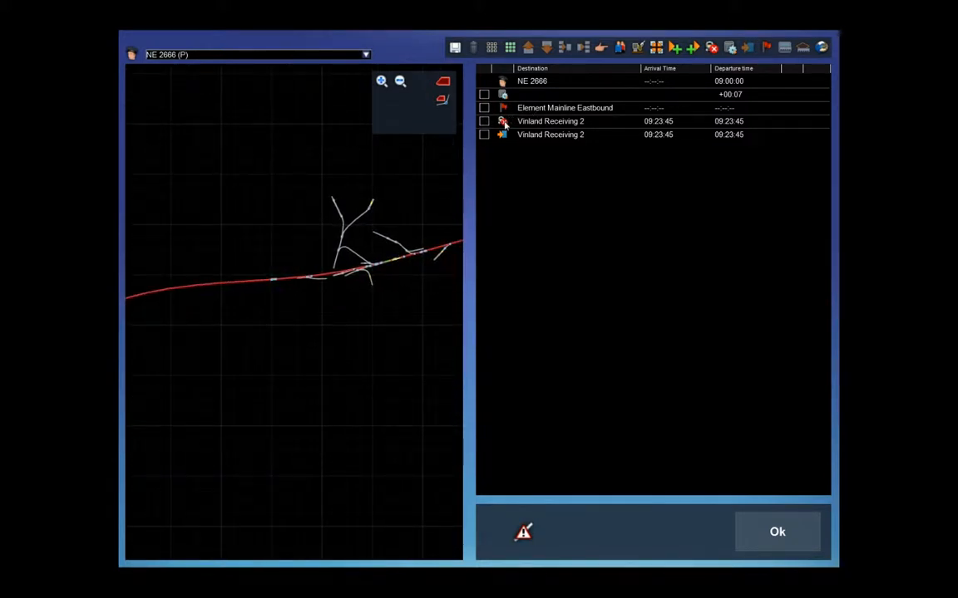
scroll(411, 260, "up", 5)
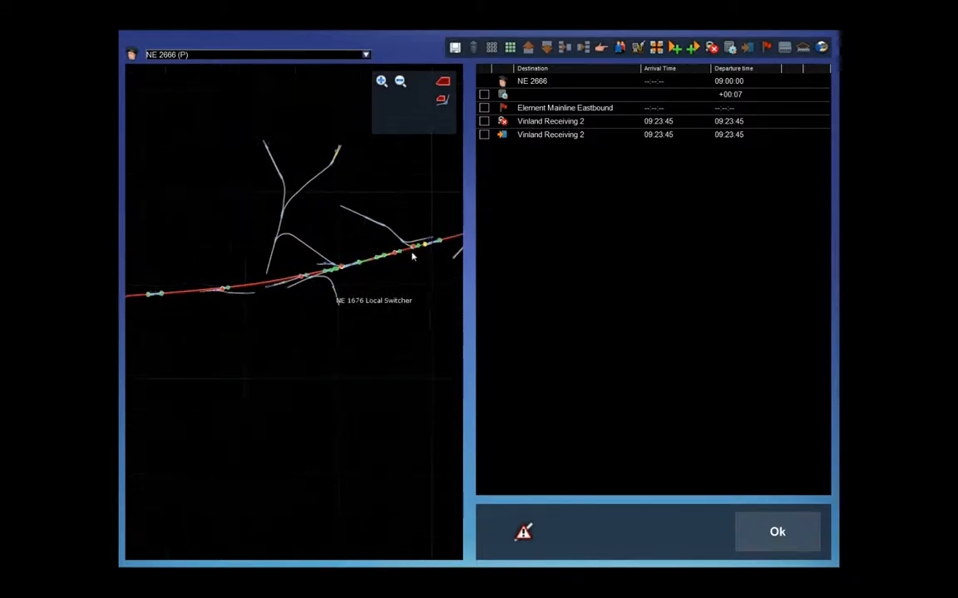
scroll(351, 247, "up", 2)
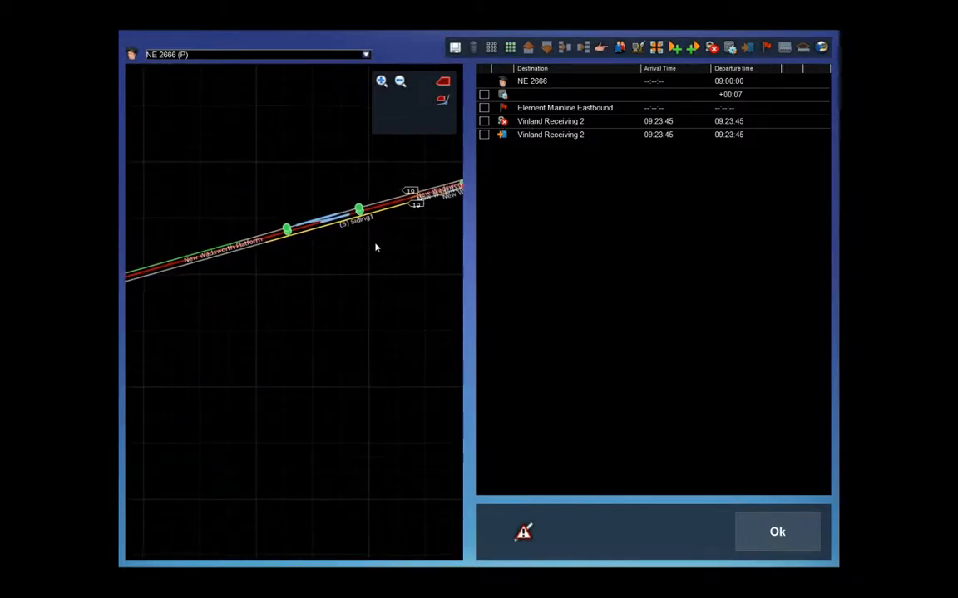
scroll(296, 271, "up", 3)
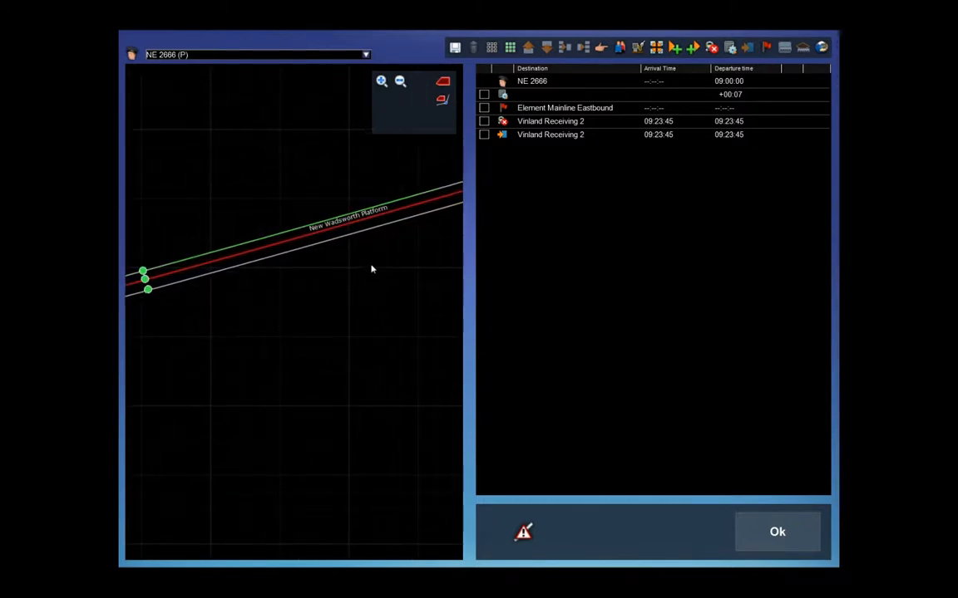
scroll(424, 244, "down", 1)
left_click_drag(428, 242, 259, 326)
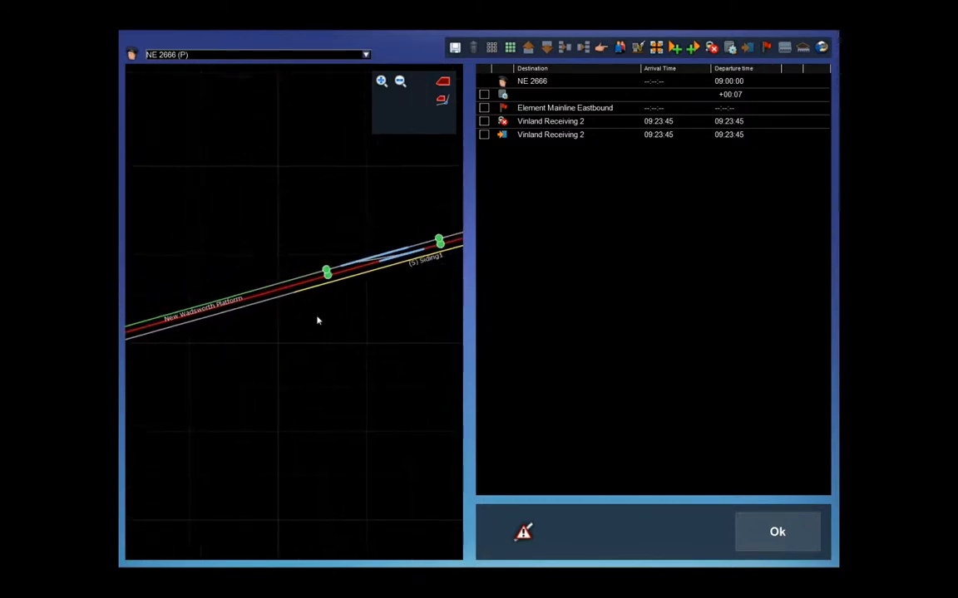
scroll(322, 319, "down", 1)
scroll(324, 320, "down", 1)
left_click_drag(337, 316, 207, 350)
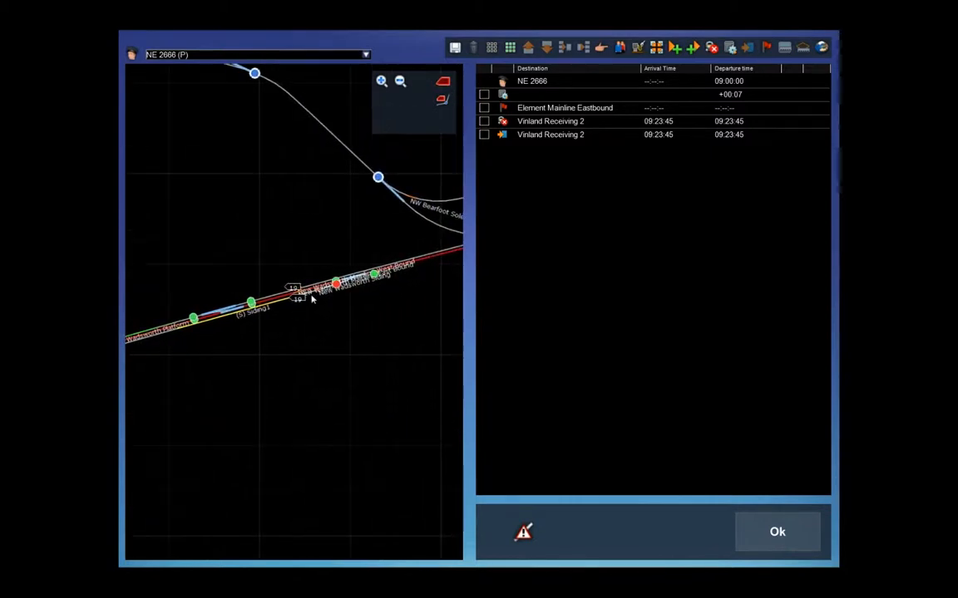
scroll(314, 298, "up", 3)
scroll(323, 279, "up", 1)
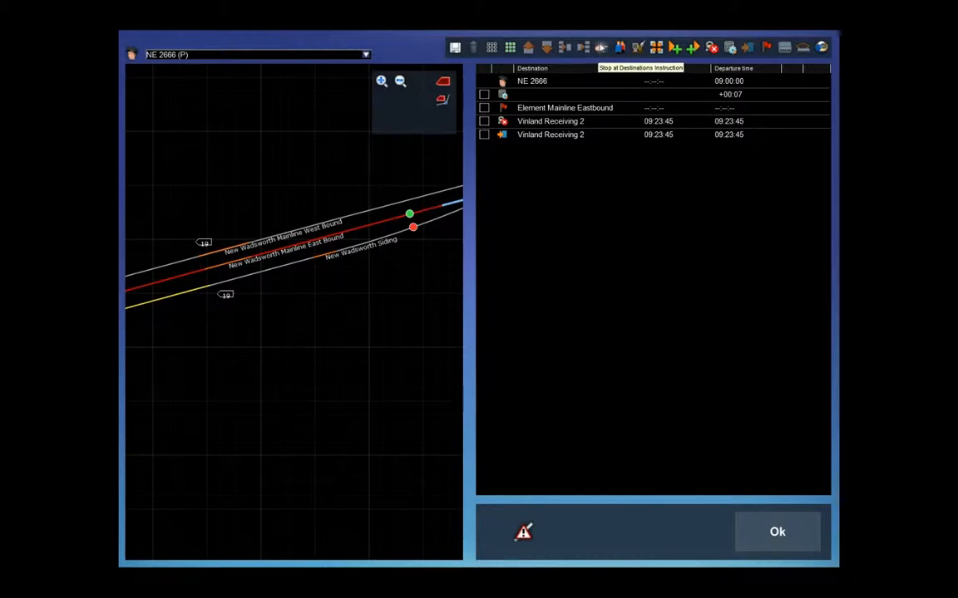
left_click(601, 48)
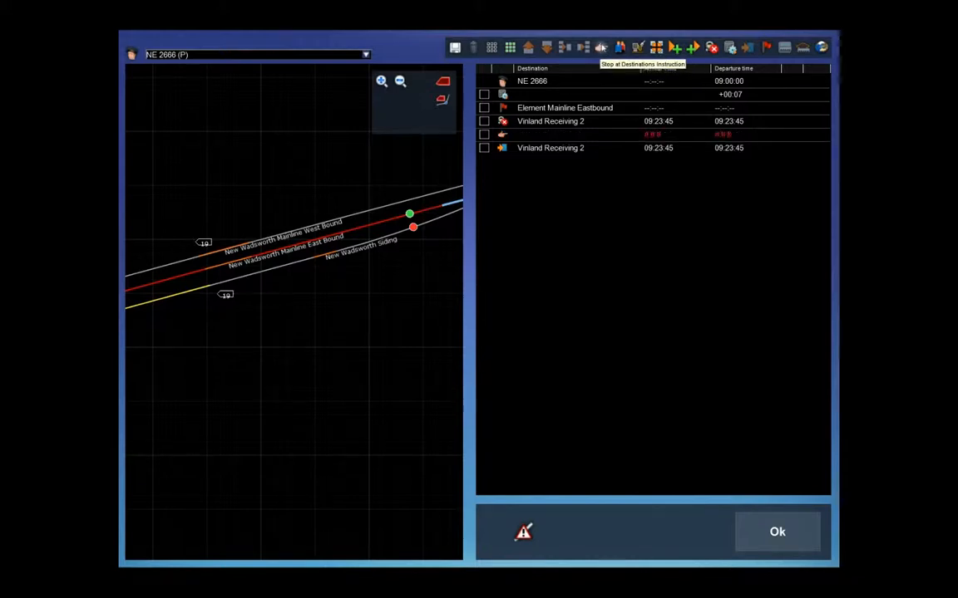
- Move the Stop at Destinations instruction directly above the first Vinland Receiving 2 instruction in the NE 2666 schedule
left_click(484, 135)
left_click(529, 49)
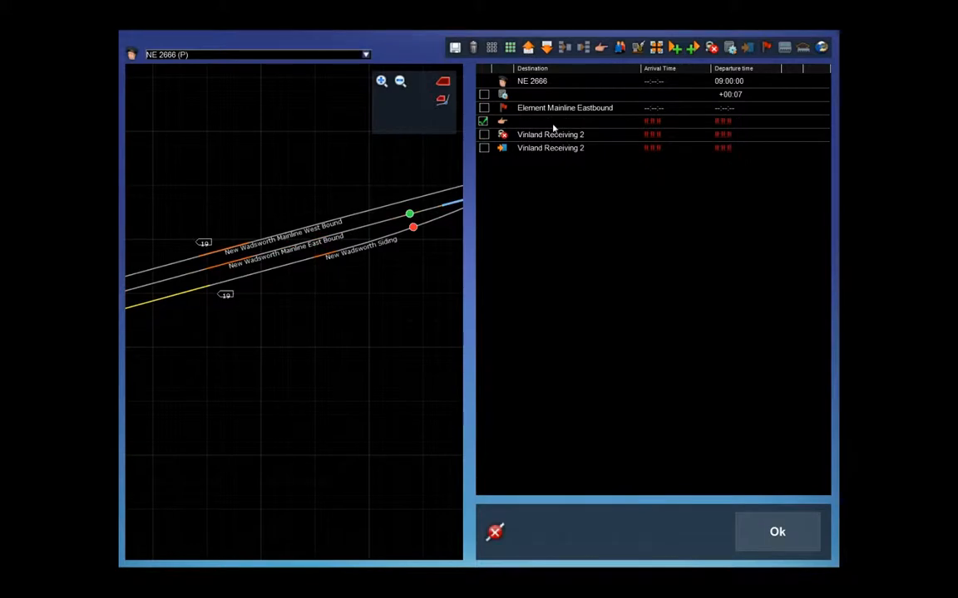
left_click(483, 122)
- Set the stop instruction's destination to New Wadsworth Mainline East Bound
double_click(502, 123)
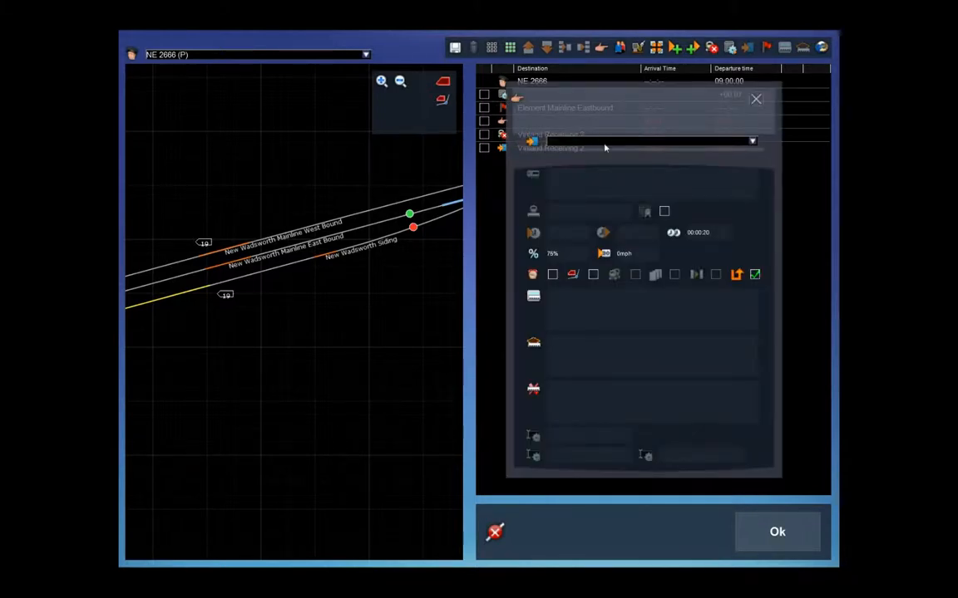
left_click(753, 142)
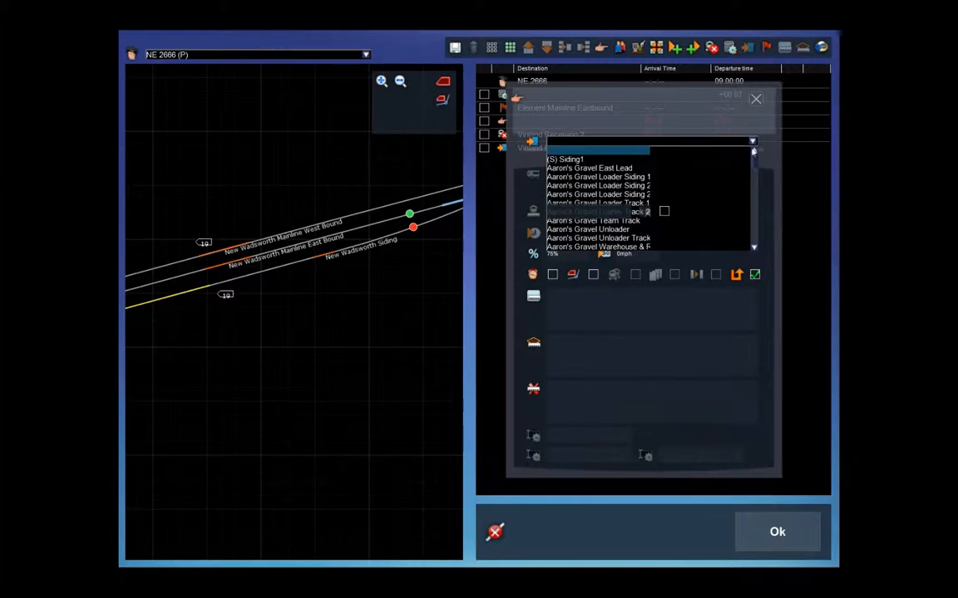
scroll(756, 179, "down", 10)
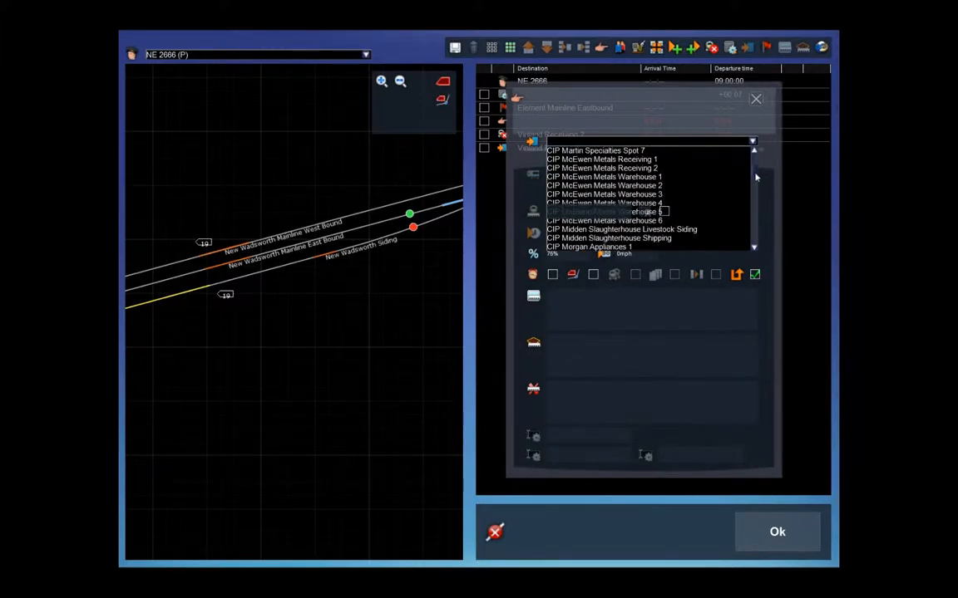
scroll(756, 195, "down", 15)
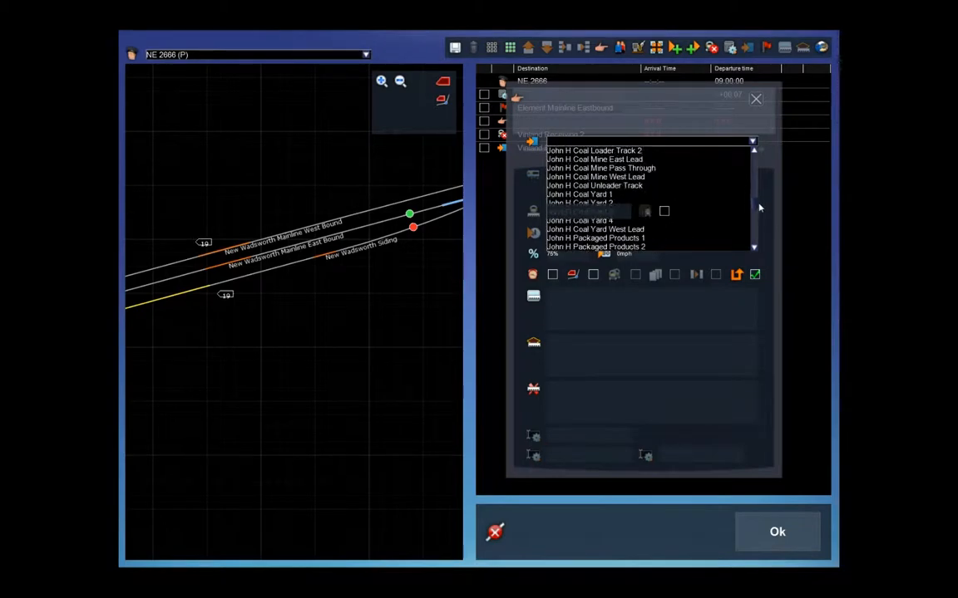
scroll(759, 214, "down", 15)
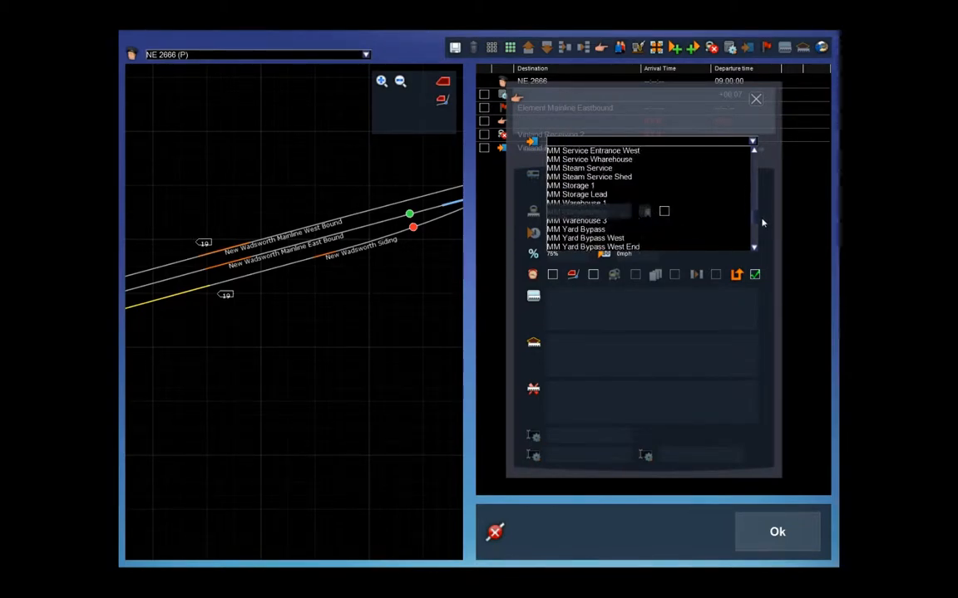
scroll(763, 225, "down", 15)
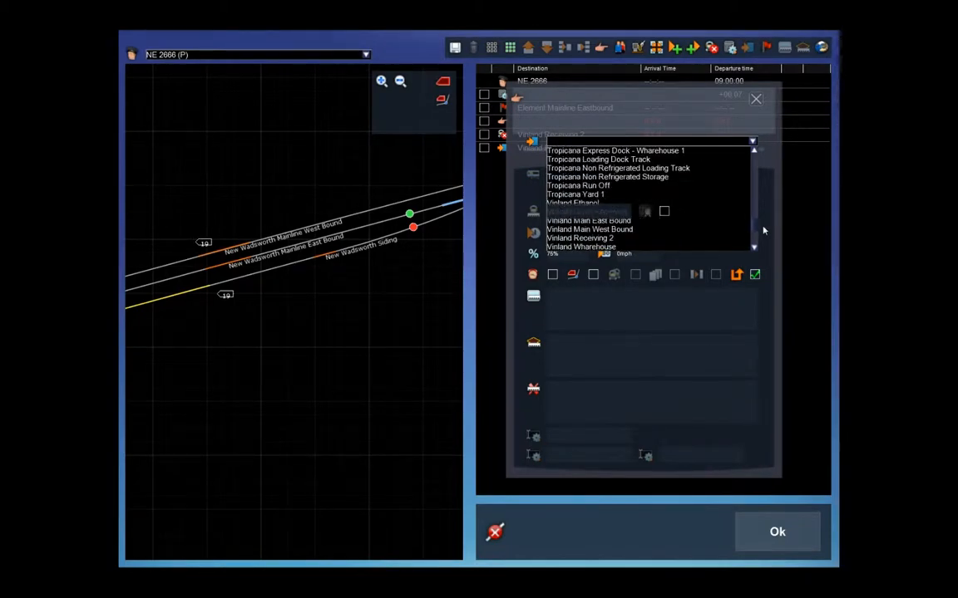
scroll(764, 228, "up", 10)
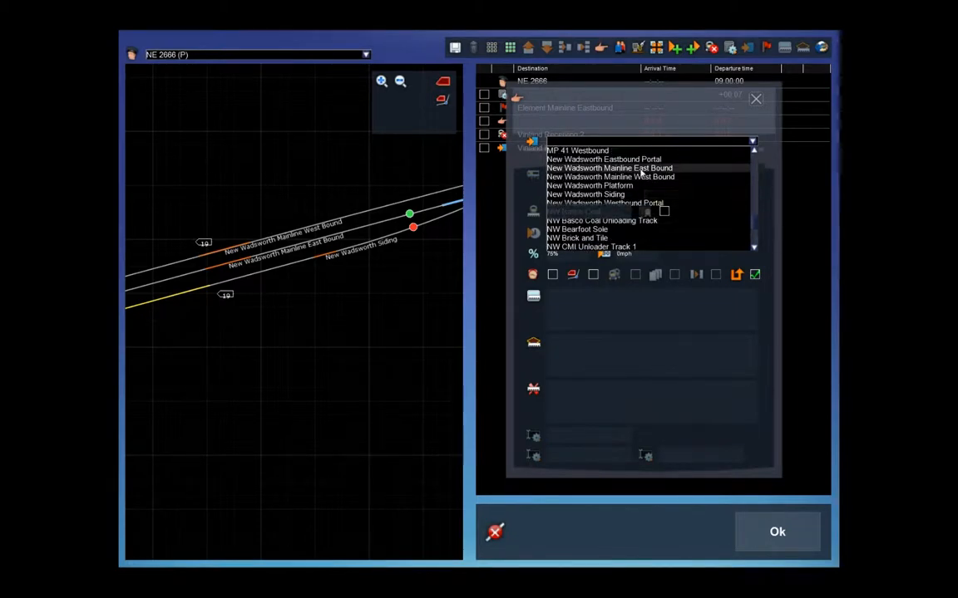
left_click(640, 168)
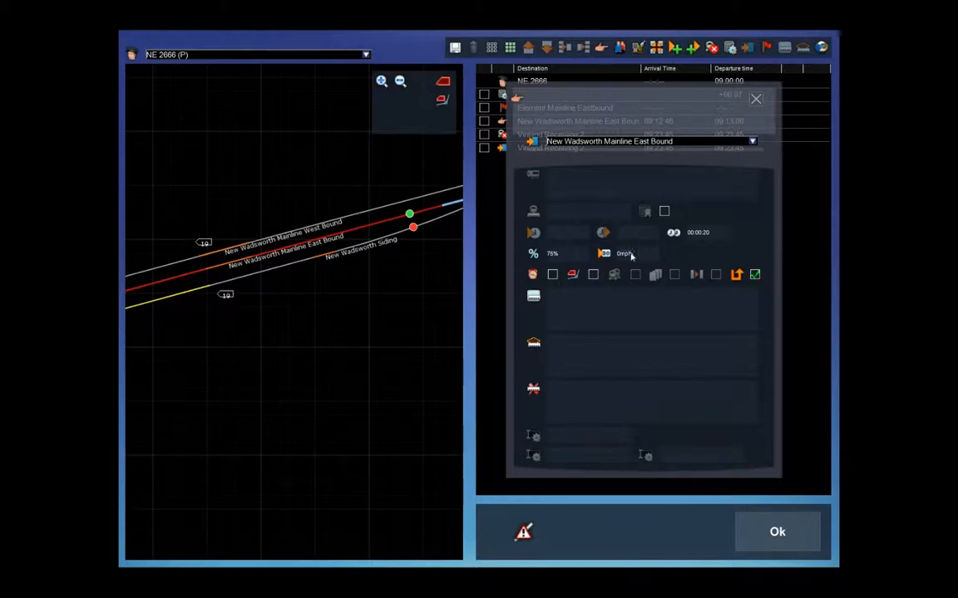
- Set the New Wadsworth Mainline East Bound instruction's speed to 1 mph
double_click(638, 256)
type("1")
key("Return")
- Trace the NE 2666 path east from New Wadsworth to the NW International Mineral & Chemical junction
scroll(396, 279, "down", 2)
scroll(383, 295, "down", 2)
left_click_drag(353, 303, 190, 329)
left_click_drag(449, 283, 234, 333)
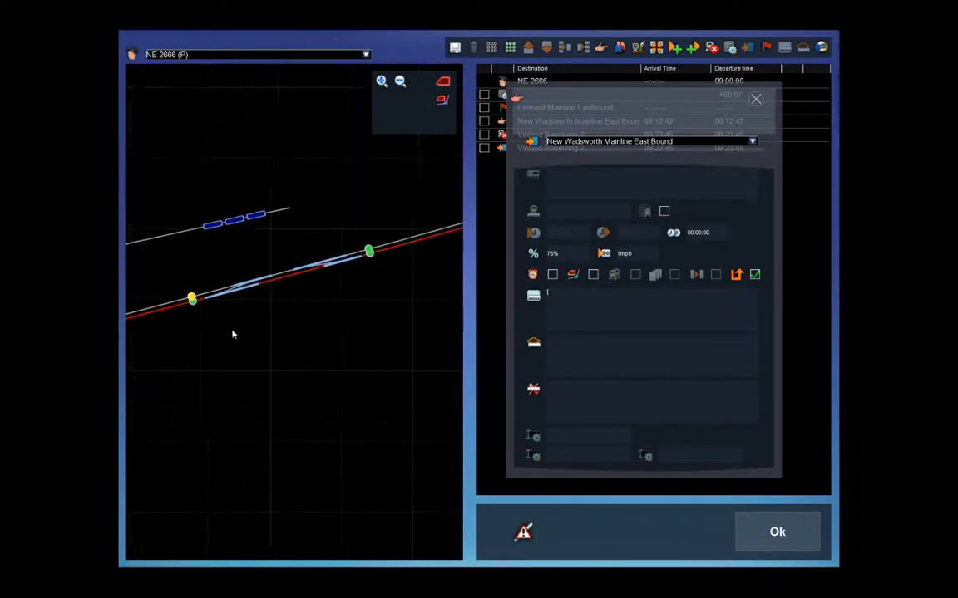
scroll(276, 331, "down", 3)
left_click_drag(340, 318, 246, 347)
scroll(337, 287, "up", 4)
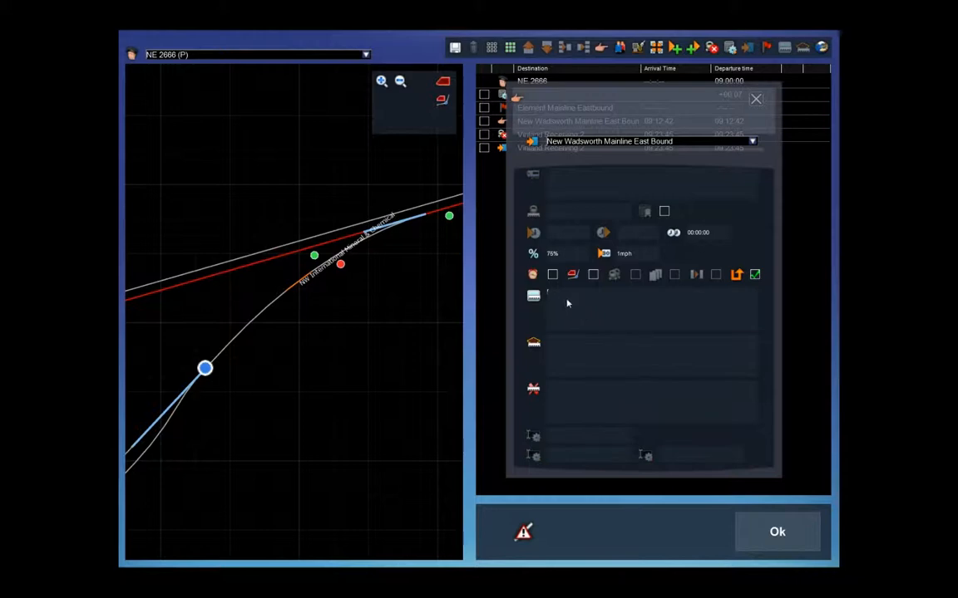
- Enter the stop's message "[DISPATCH] NE 2666 there is an outbound frieght coming from Henderson, he may be blocking your way to Vinland, stay alert!"
type("ATCH")
type("]")
type(" NE 26")
type("68")
type(" there is")
type(" an outbound")
type(" frieght coming")
type(" fro")
type("m Henderson,")
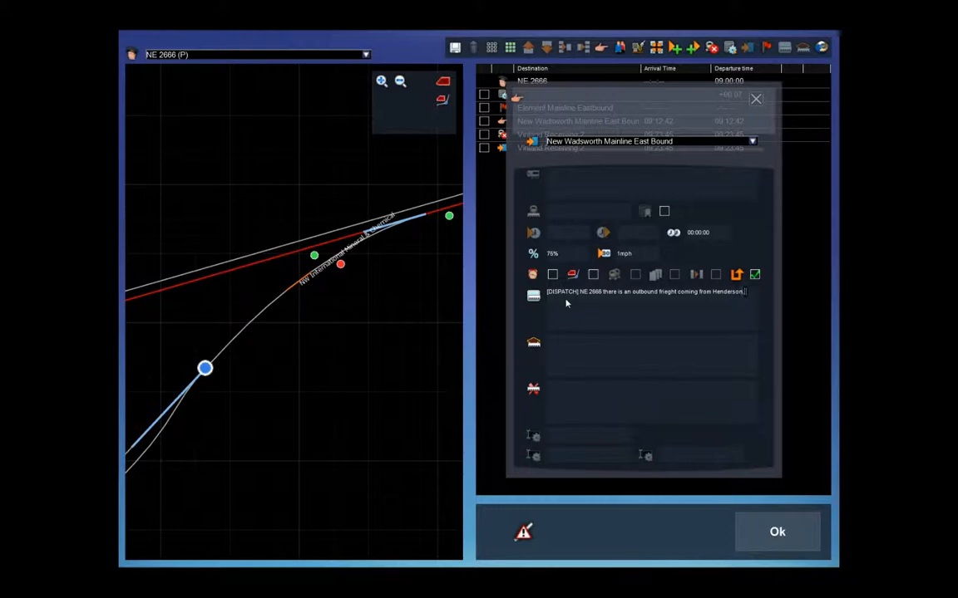
type(" he m")
type("ay be block")
type("ing you")
type(" r w")
type("ay to ")
type("Vinla")
type("nd, stay aler")
type("t!")
key("BackSpace")
scroll(417, 242, "down", 3)
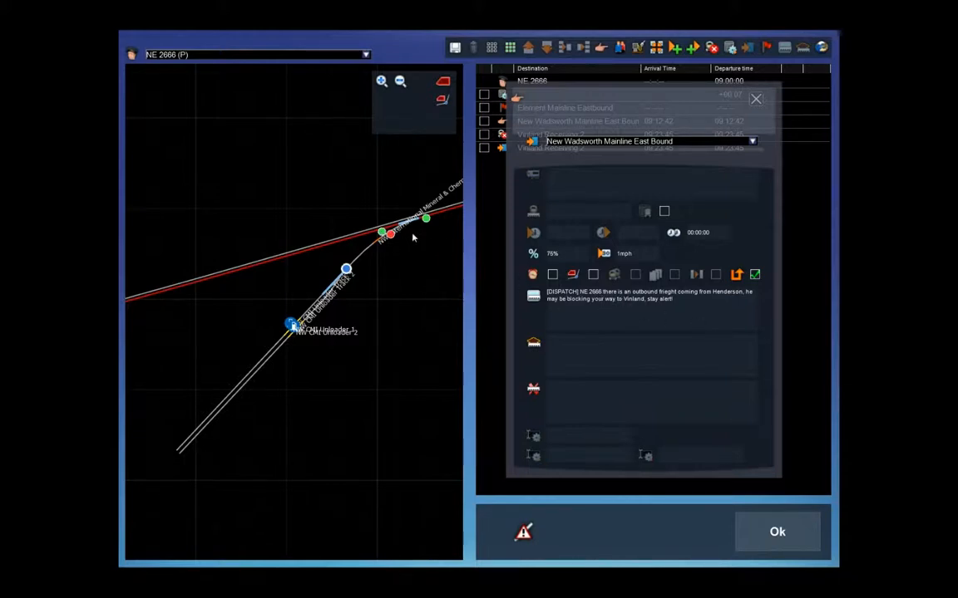
left_click(620, 308)
left_click(755, 100)
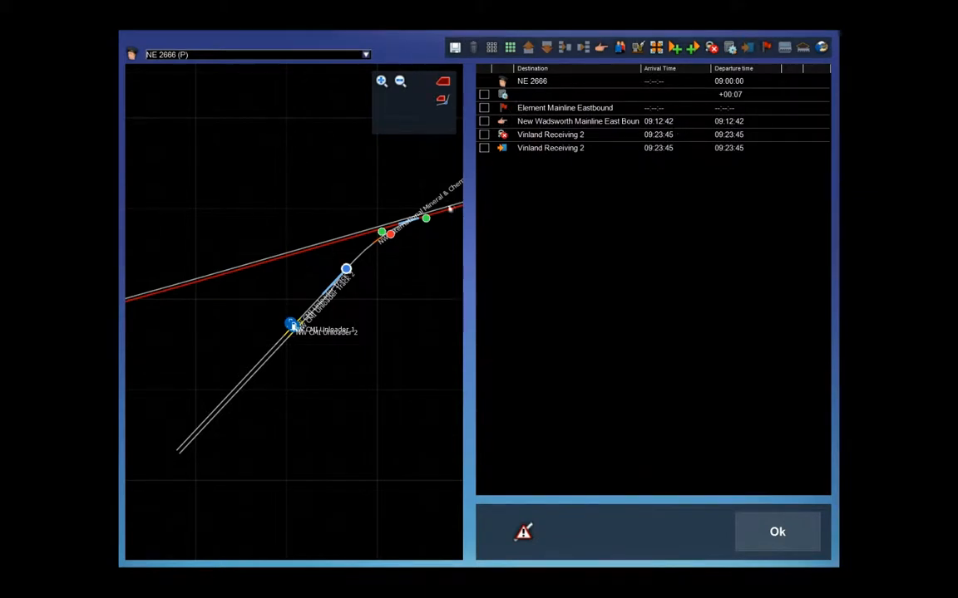
- Follow the NE 2666 path east along the main line and examine the Vinland junction
scroll(400, 249, "down", 1)
scroll(400, 250, "down", 3)
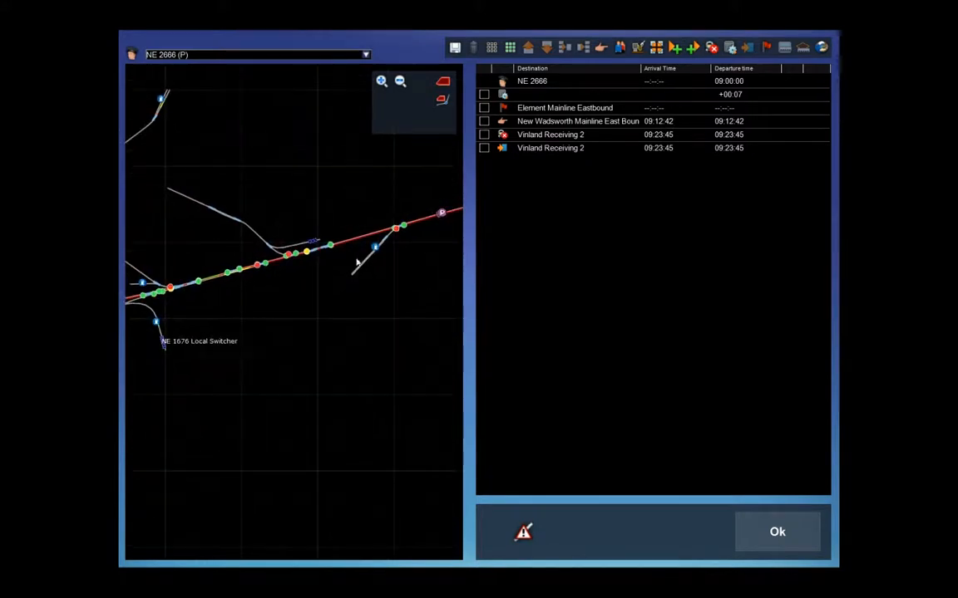
left_click_drag(409, 262, 338, 291)
scroll(335, 269, "up", 2)
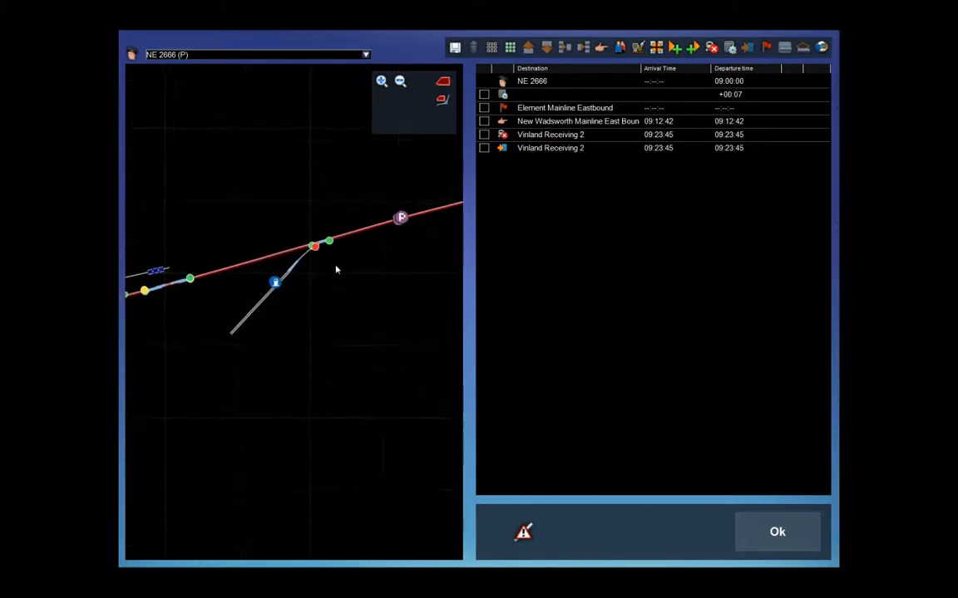
scroll(274, 321, "up", 4)
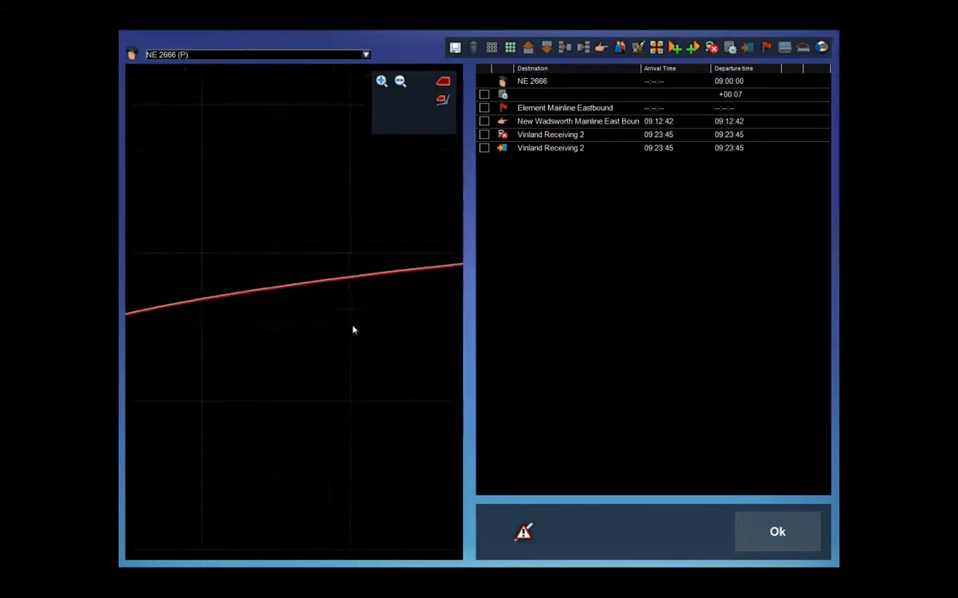
scroll(287, 322, "down", 3)
left_click_drag(411, 333, 292, 340)
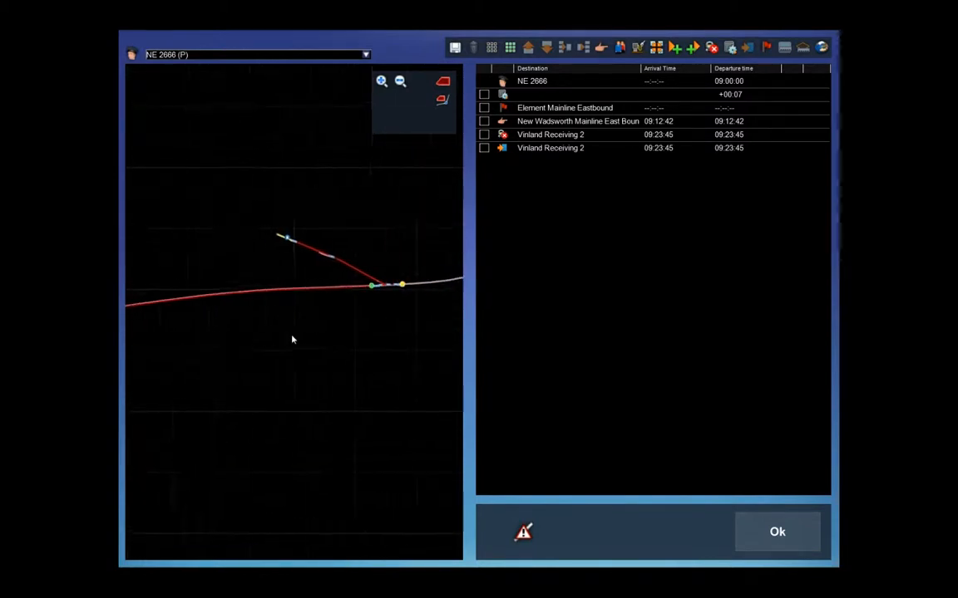
scroll(351, 295, "up", 5)
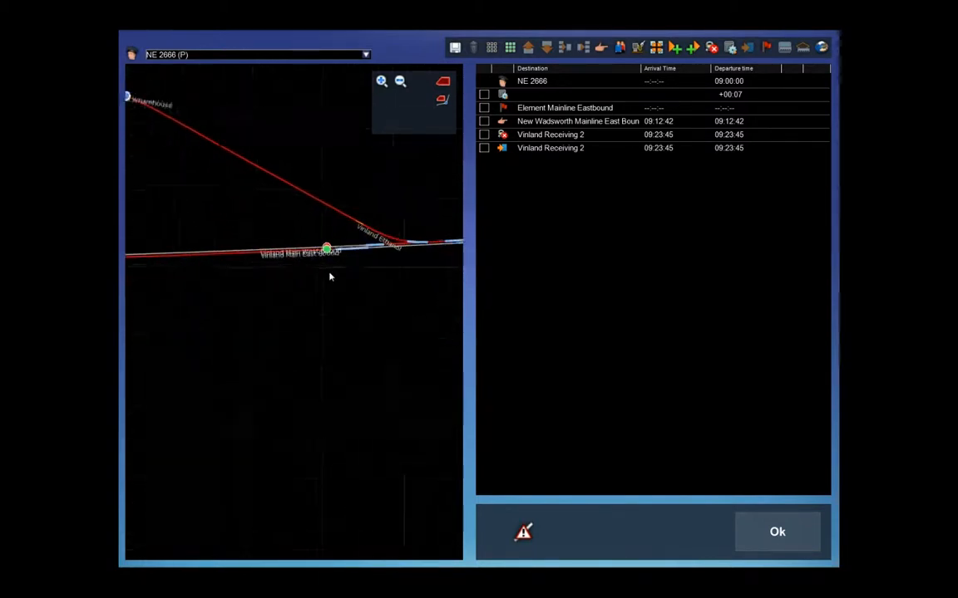
scroll(306, 237, "up", 2)
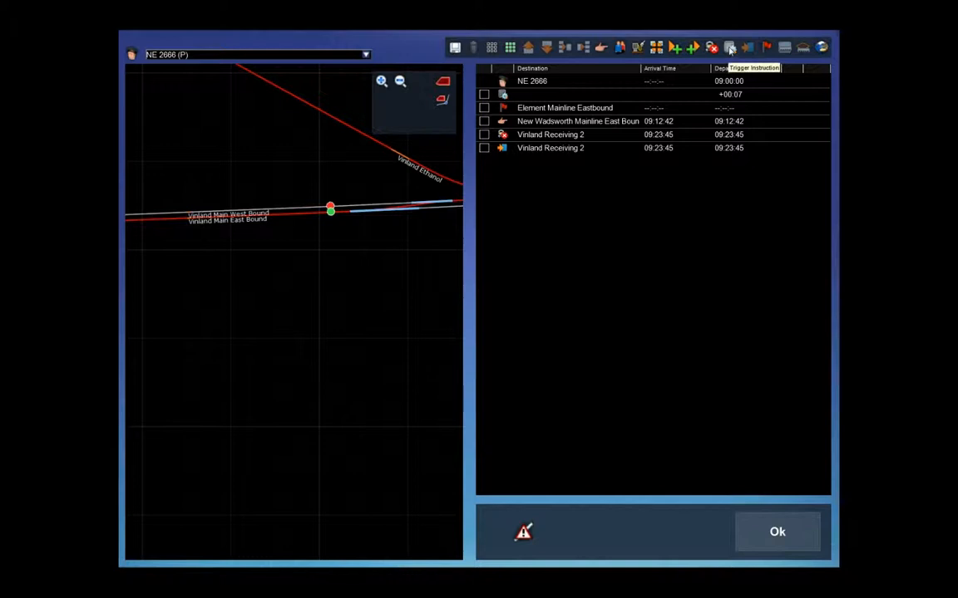
- Add a trigger instruction and place it directly after the New Wadsworth Mainline East Bound stop
left_click(729, 47)
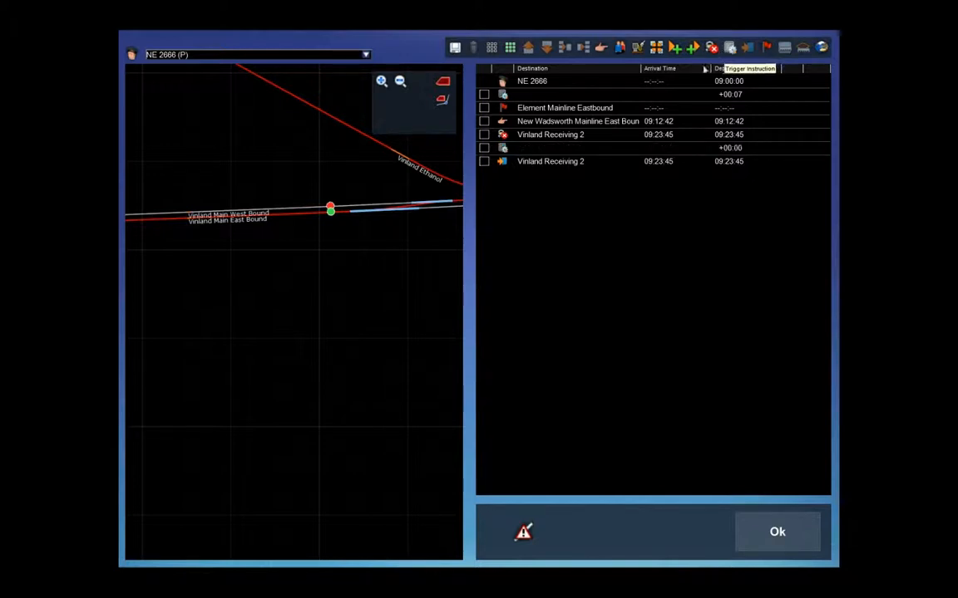
left_click(485, 148)
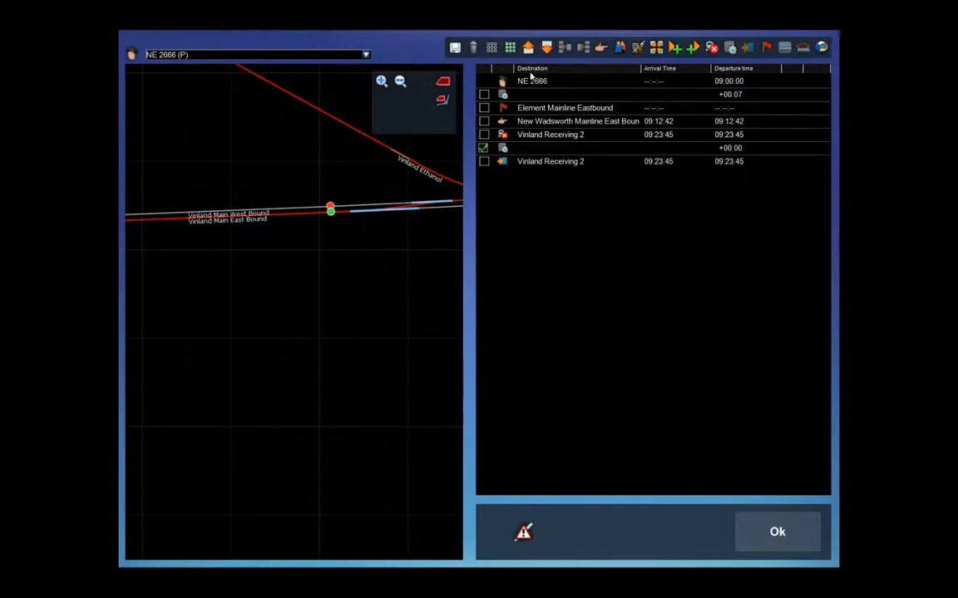
left_click(528, 47)
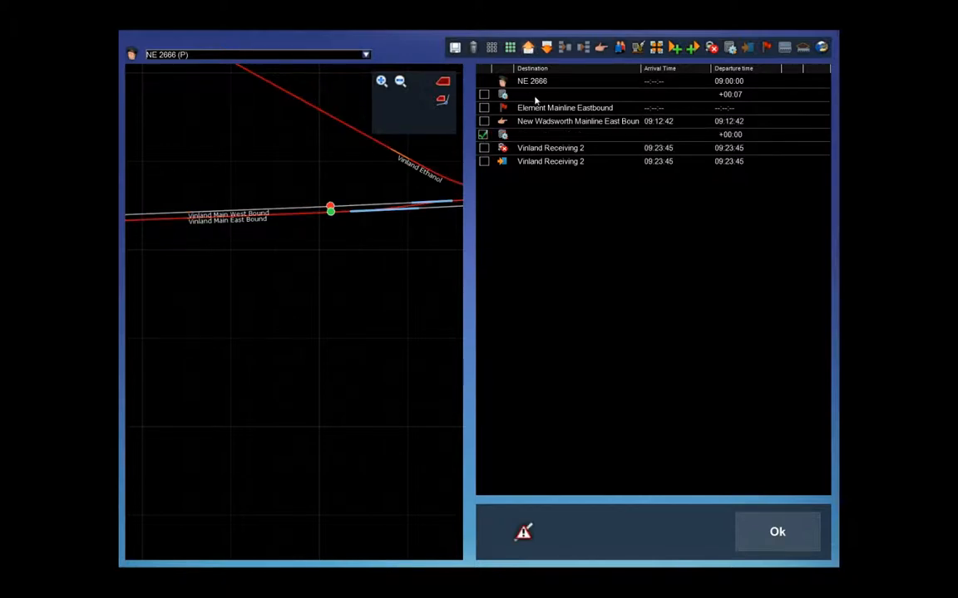
left_click(483, 133)
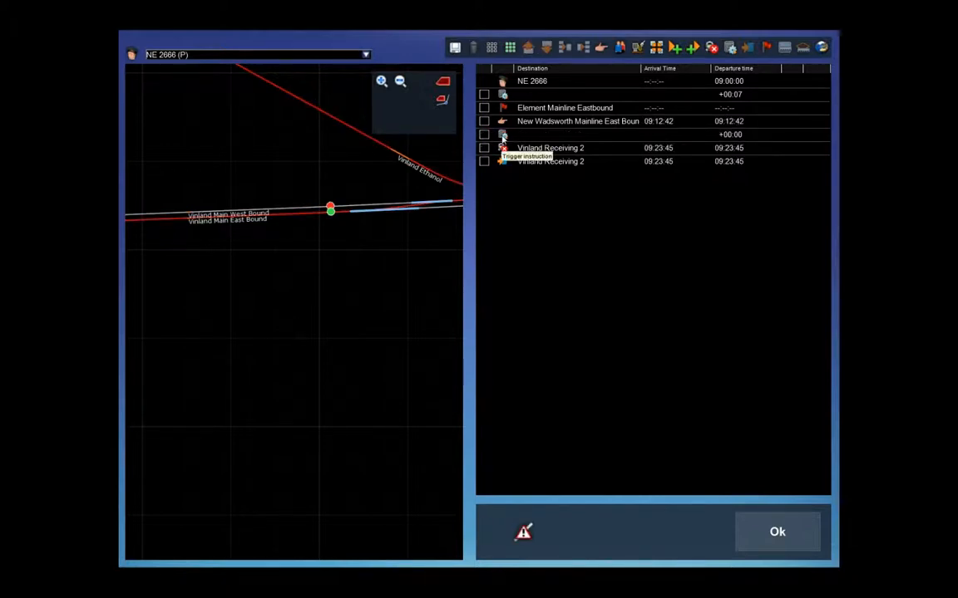
- Set the new trigger's time offset to +00:35 and enter the reply "OK Dispatch we will keep our eyes open. Thank you"
double_click(502, 137)
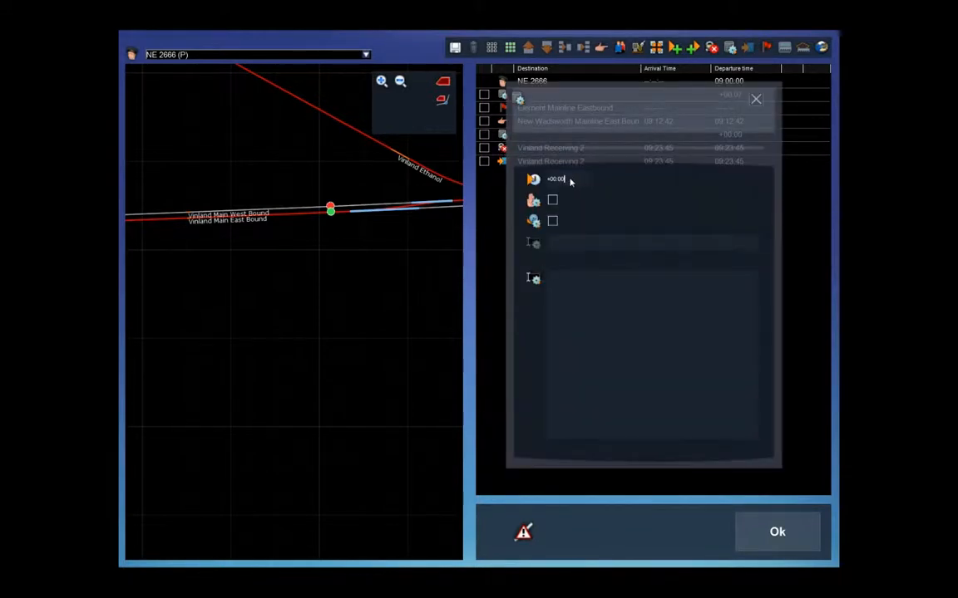
type(":35")
left_click(571, 285)
type("K Dispatch we will keep our eyes open")
key("BackSpace")
type(". Thank yo")
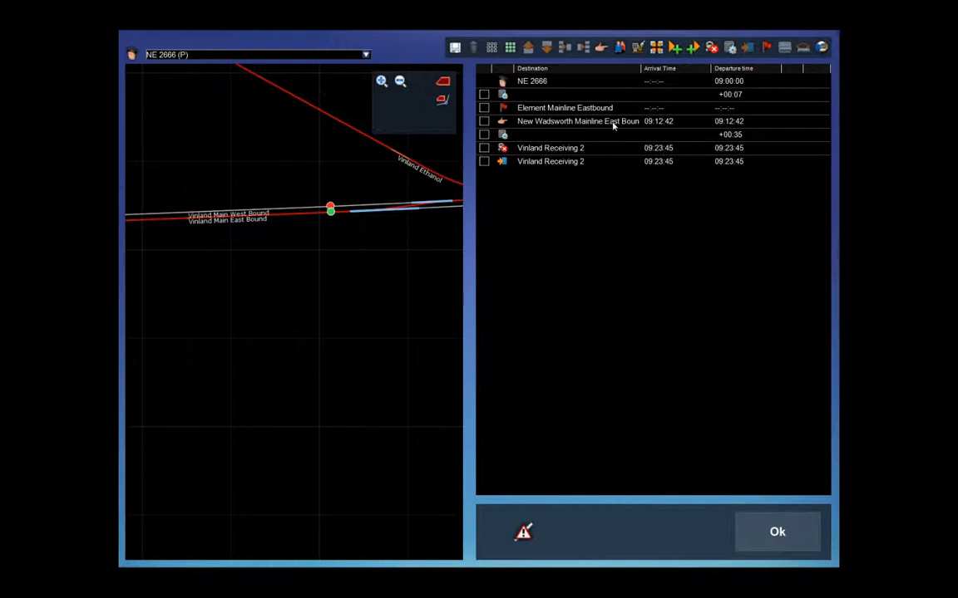
- Follow the NE 2666 path back west from the Vinland mains to the NW CMI unloader spur
scroll(266, 212, "down", 1)
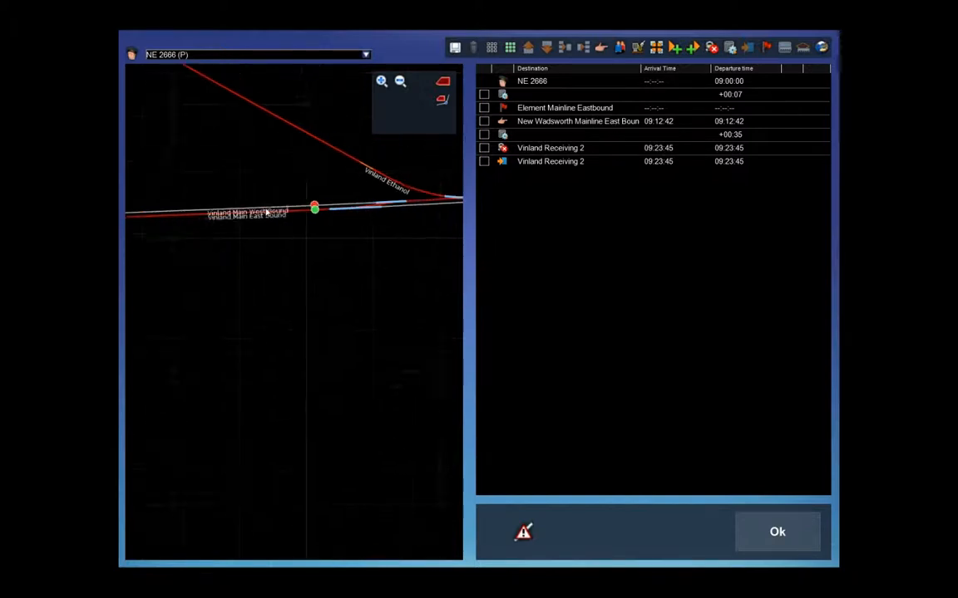
scroll(266, 212, "down", 3)
left_click_drag(218, 227, 299, 218)
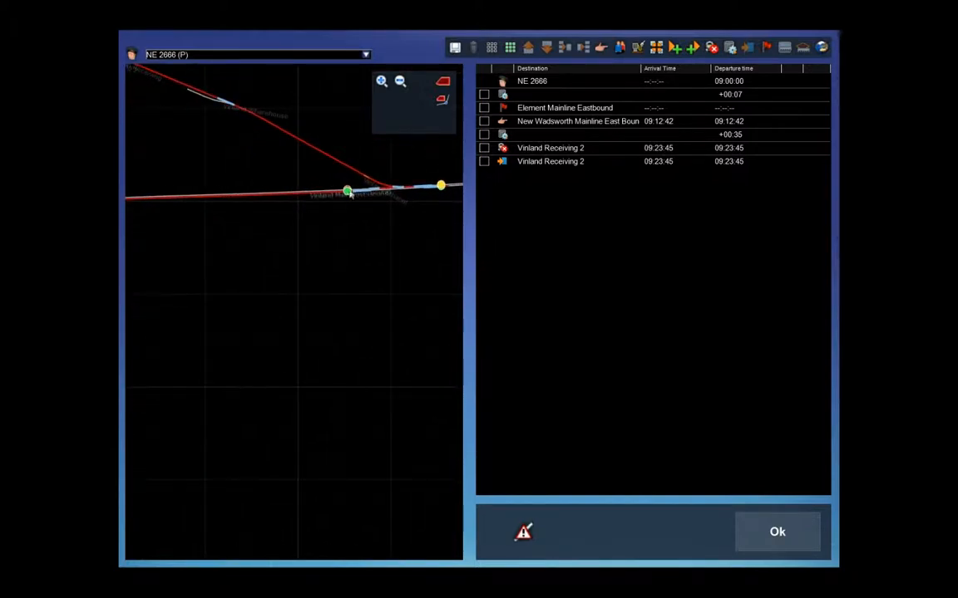
scroll(350, 194, "up", 2)
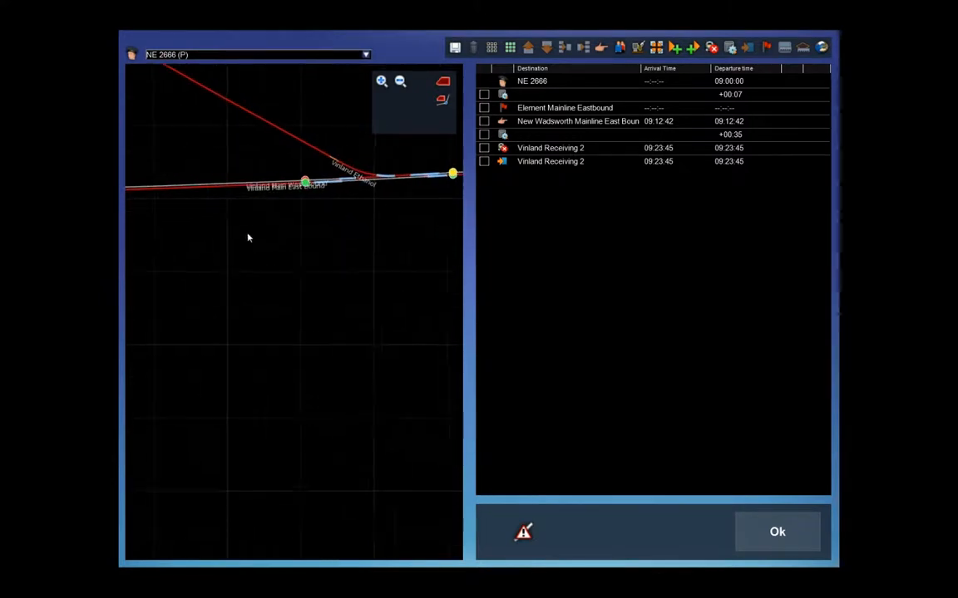
scroll(275, 232, "up", 4)
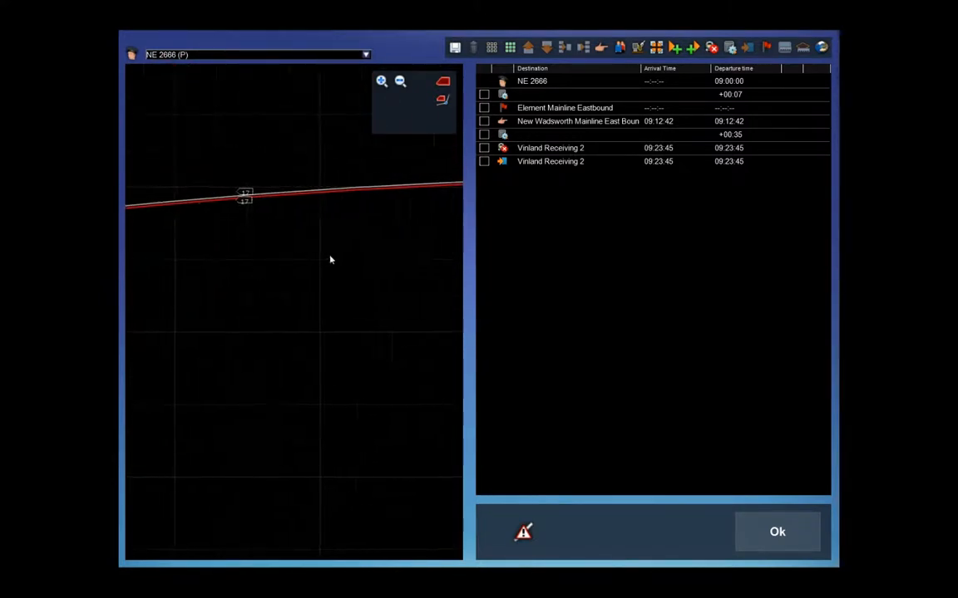
mouse_move(276, 280)
left_mouse_down()
mouse_move(392, 261)
mouse_move(378, 265)
left_mouse_up()
left_click_drag(274, 262, 384, 243)
scroll(271, 328, "down", 1)
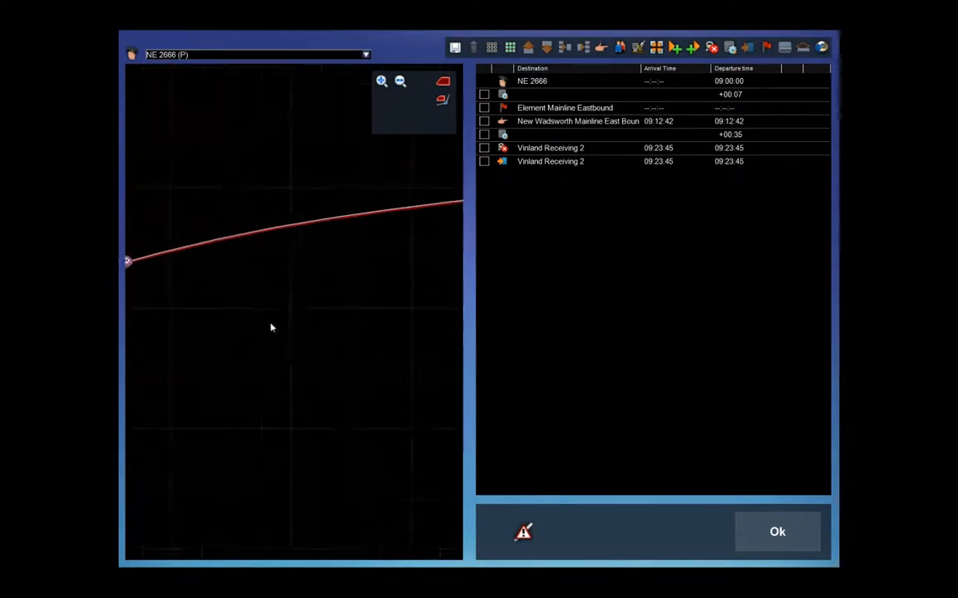
left_click_drag(271, 327, 386, 291)
left_click_drag(222, 271, 287, 250)
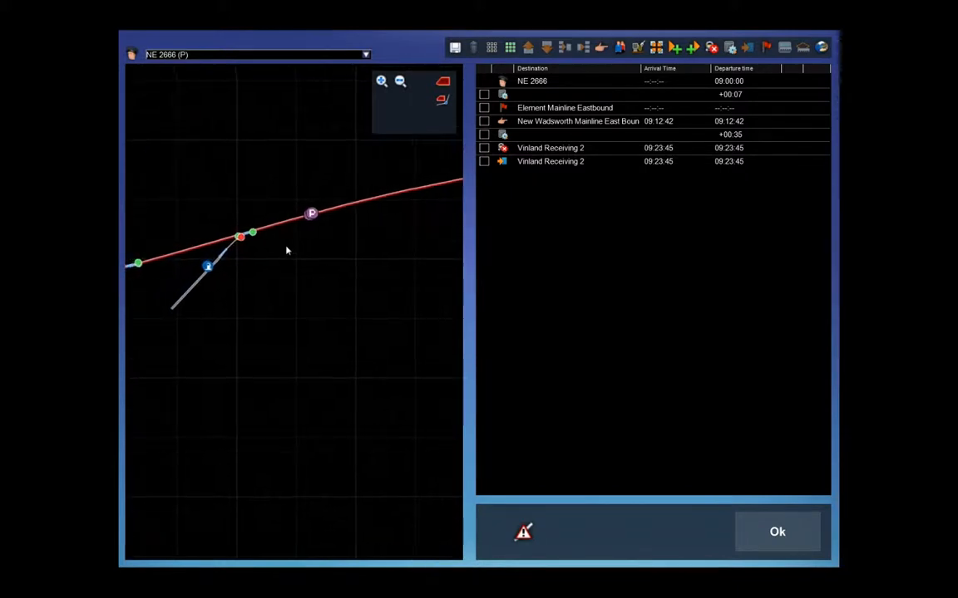
- Examine the main line between the NW CMI spur and New Wadsworth Siding, around NW Bearfoot Sole
scroll(291, 254, "down", 3)
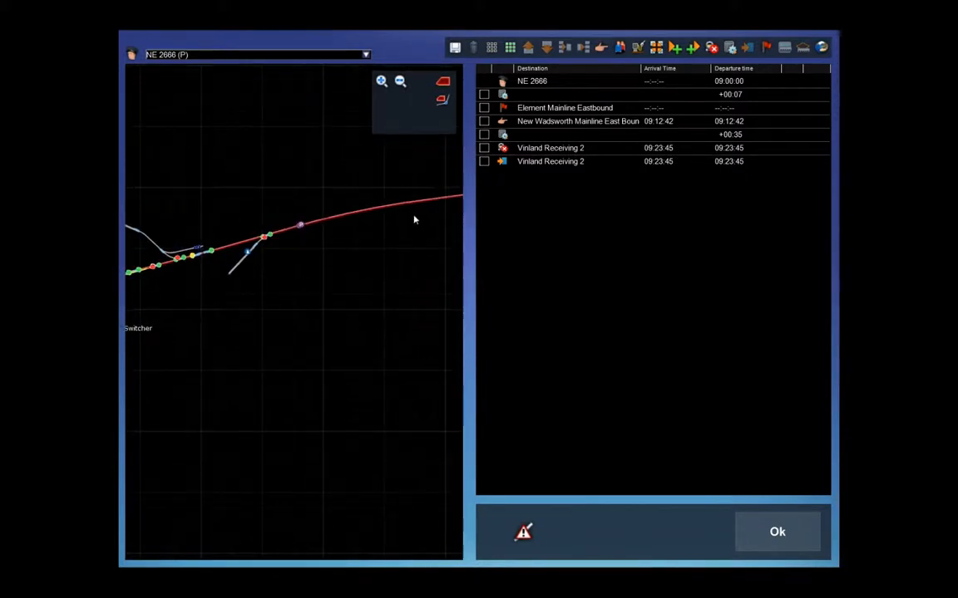
left_click_drag(422, 220, 230, 296)
mouse_move(415, 310)
left_mouse_down()
mouse_move(334, 312)
mouse_move(449, 310)
left_mouse_up()
left_click_drag(177, 393, 252, 385)
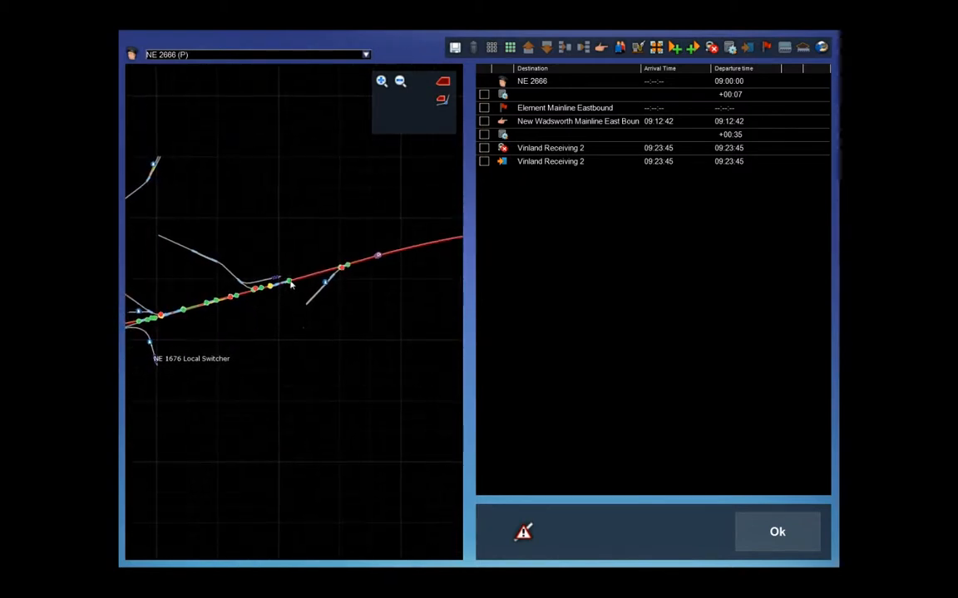
scroll(291, 284, "up", 5)
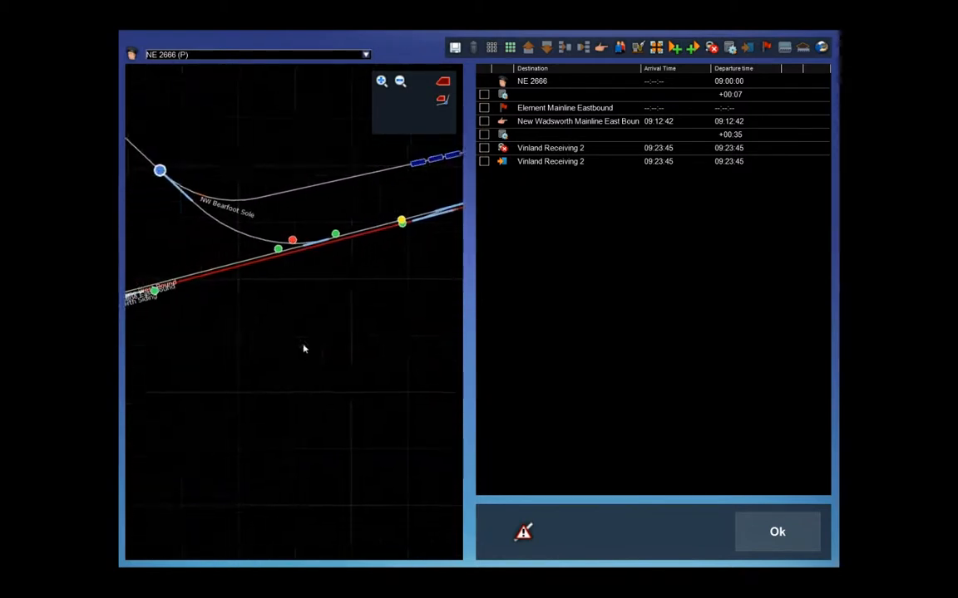
- Follow the NE 2666 path east from New Wadsworth Siding to the Vinland Ethanol track
left_click_drag(303, 349, 409, 316)
scroll(210, 284, "up", 2)
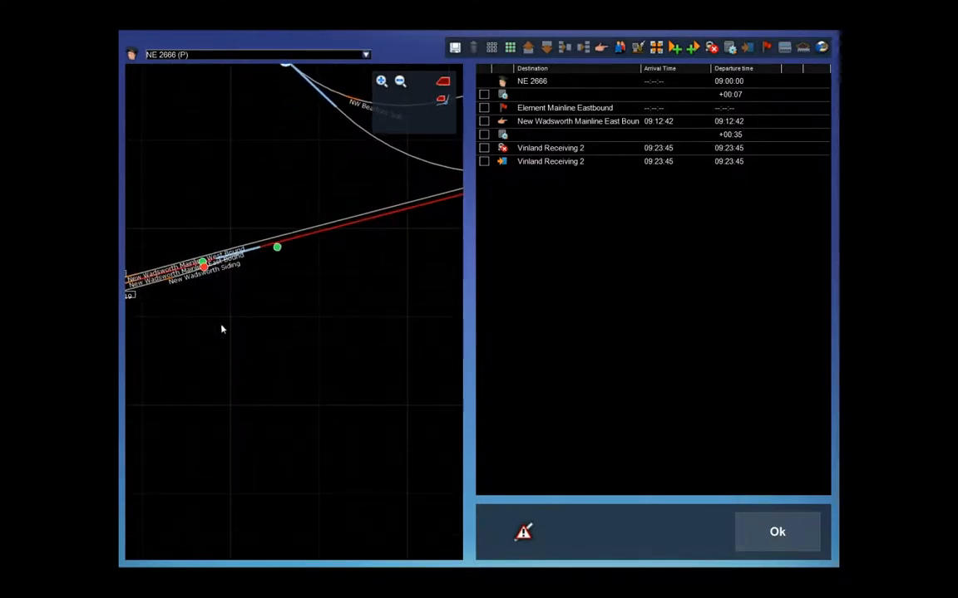
left_click_drag(221, 329, 297, 327)
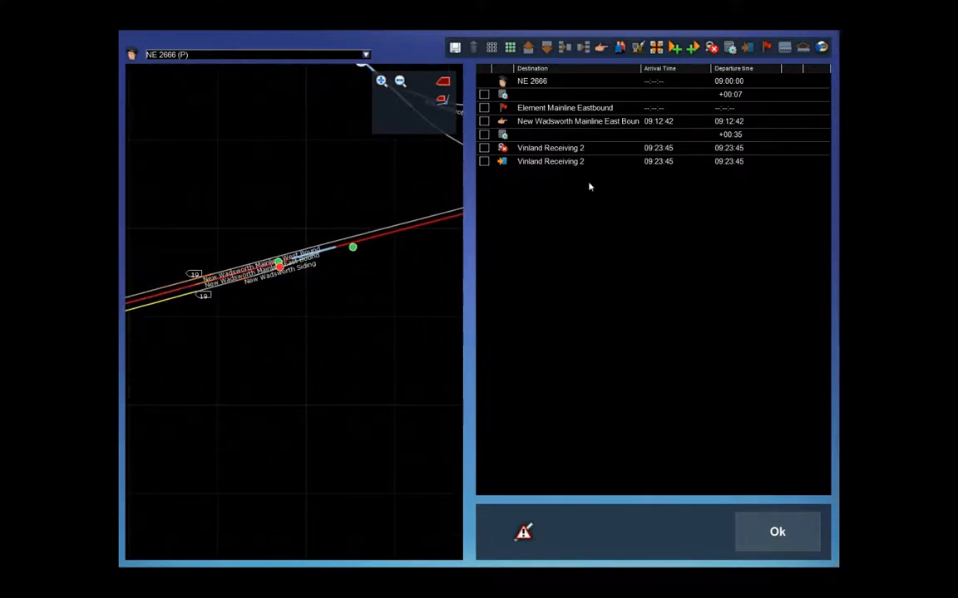
scroll(392, 314, "down", 4)
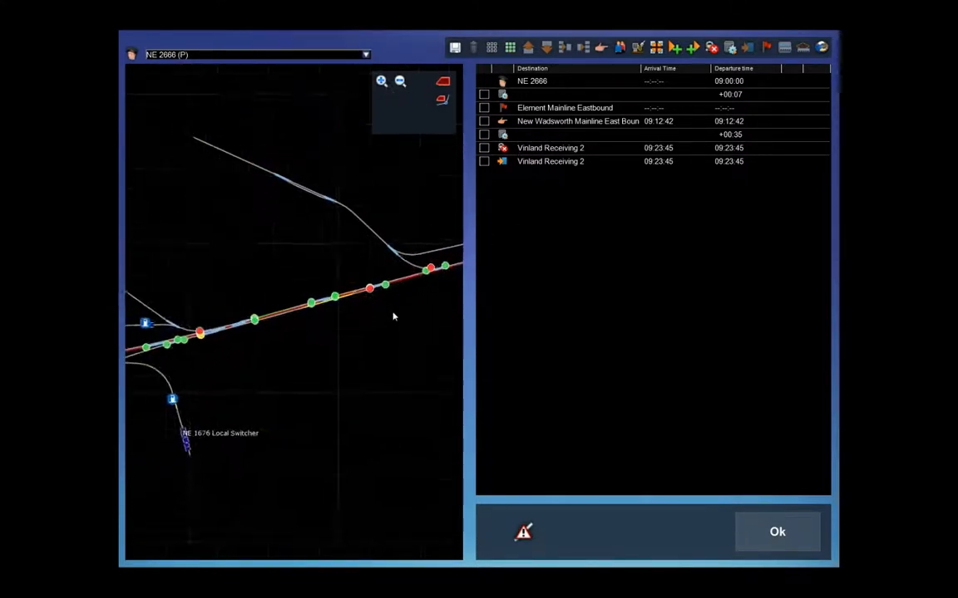
scroll(283, 374, "up", 5)
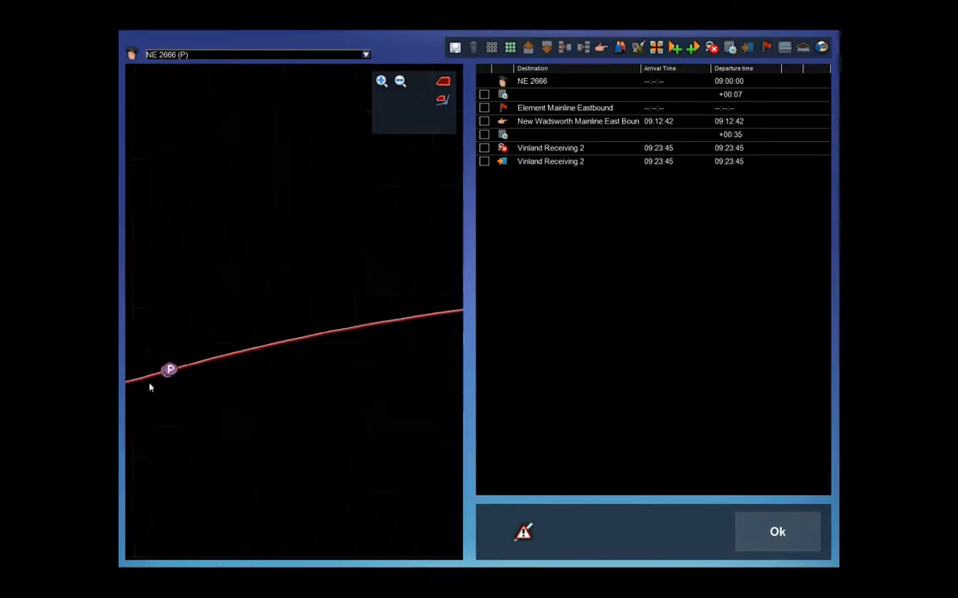
left_click_drag(416, 341, 198, 386)
left_click_drag(370, 370, 162, 387)
scroll(162, 386, "down", 3)
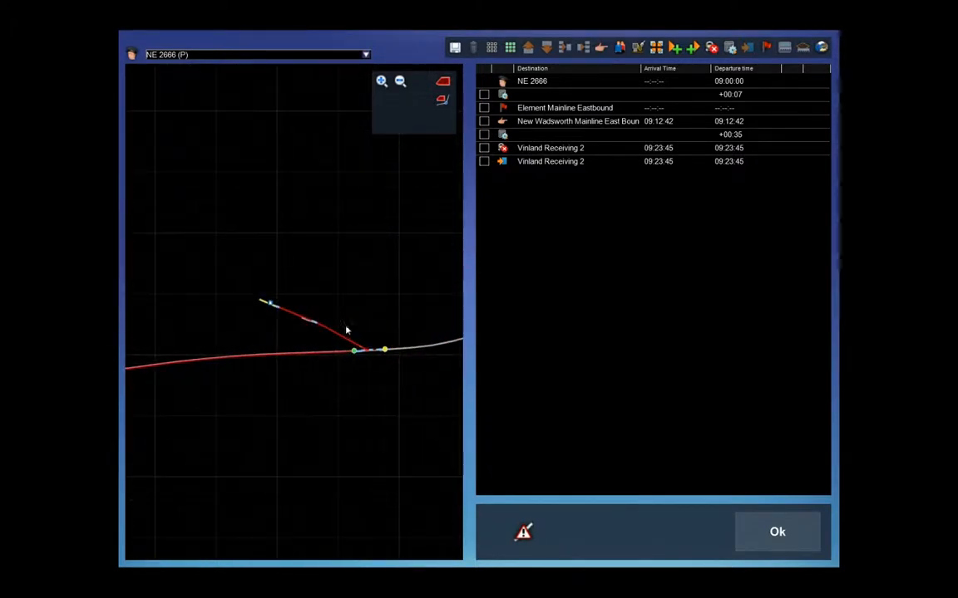
scroll(347, 331, "up", 4)
left_click_drag(406, 389, 365, 386)
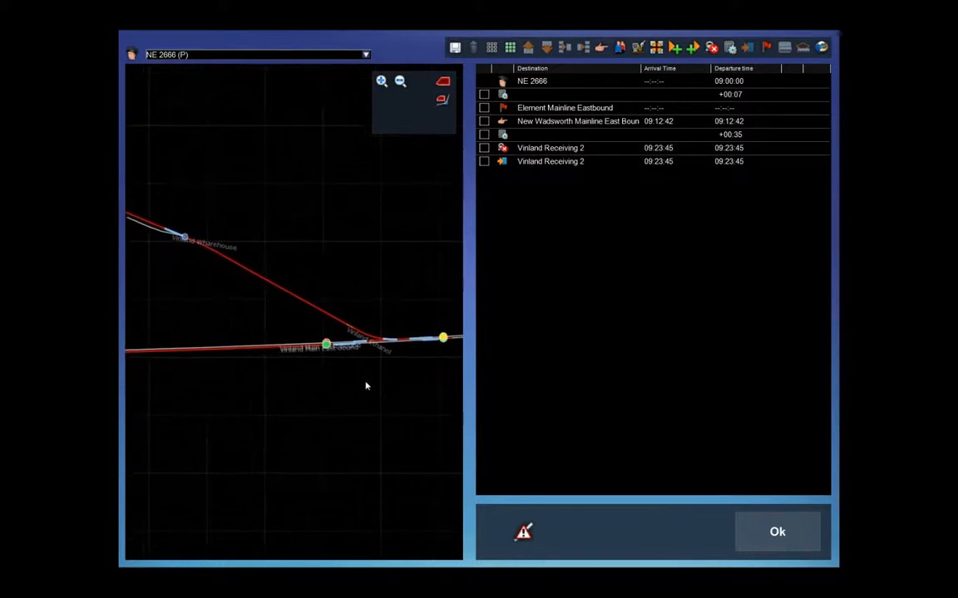
scroll(363, 355, "up", 5)
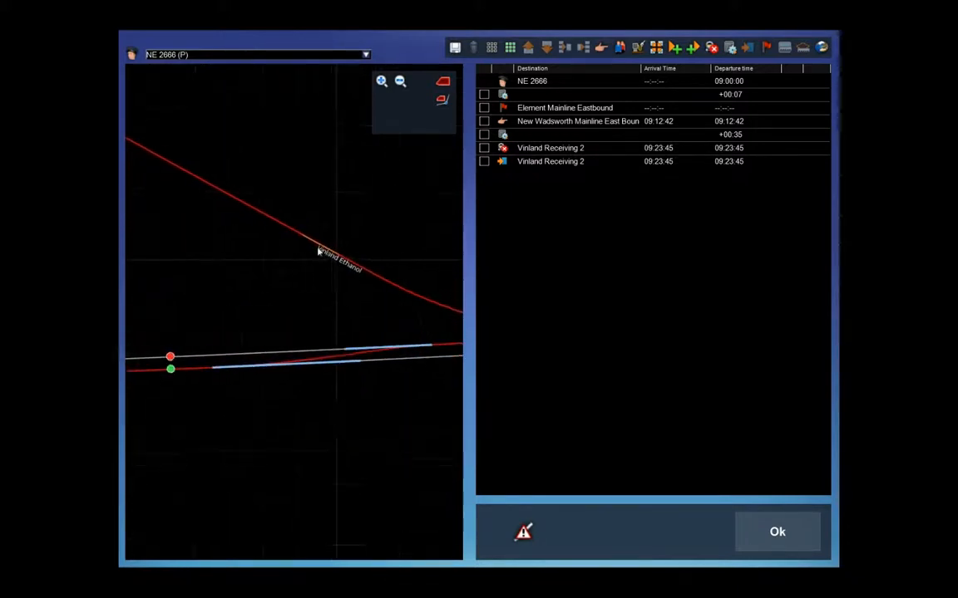
left_click_drag(312, 254, 303, 330)
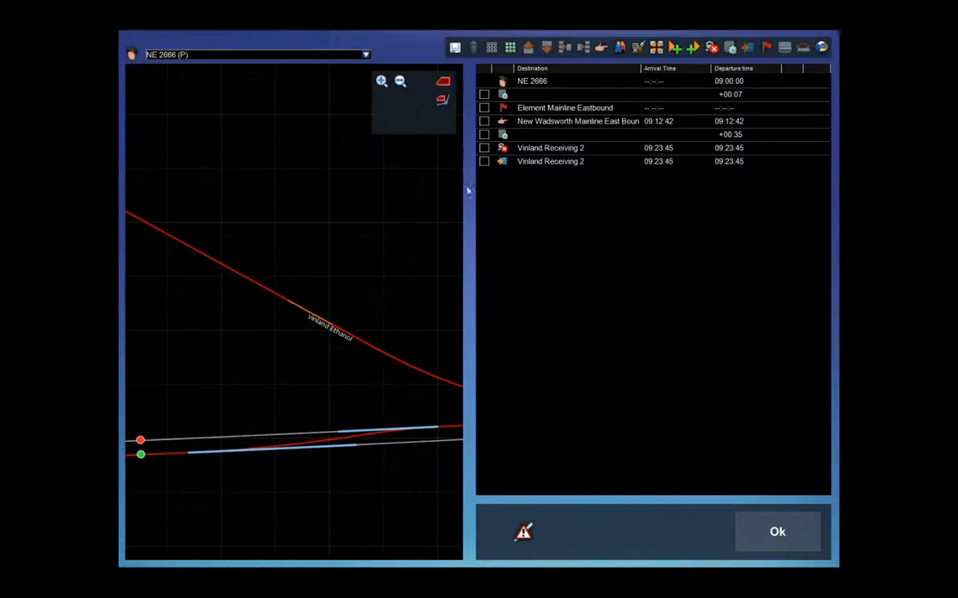
- Add a stop at destinations instruction and place it between the +00:35 trigger and the first Vinland Receiving 2 instruction
left_click(601, 48)
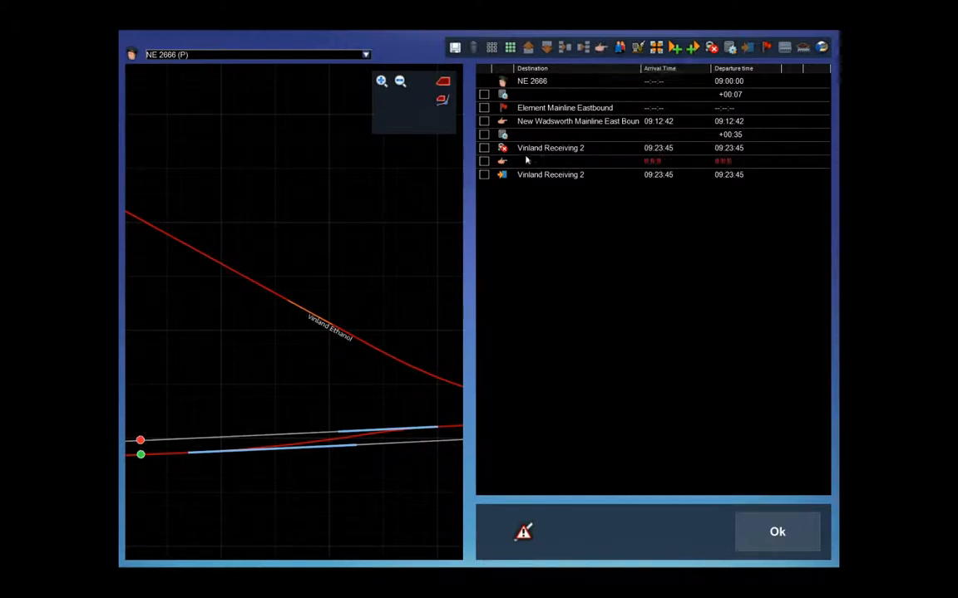
left_click(484, 162)
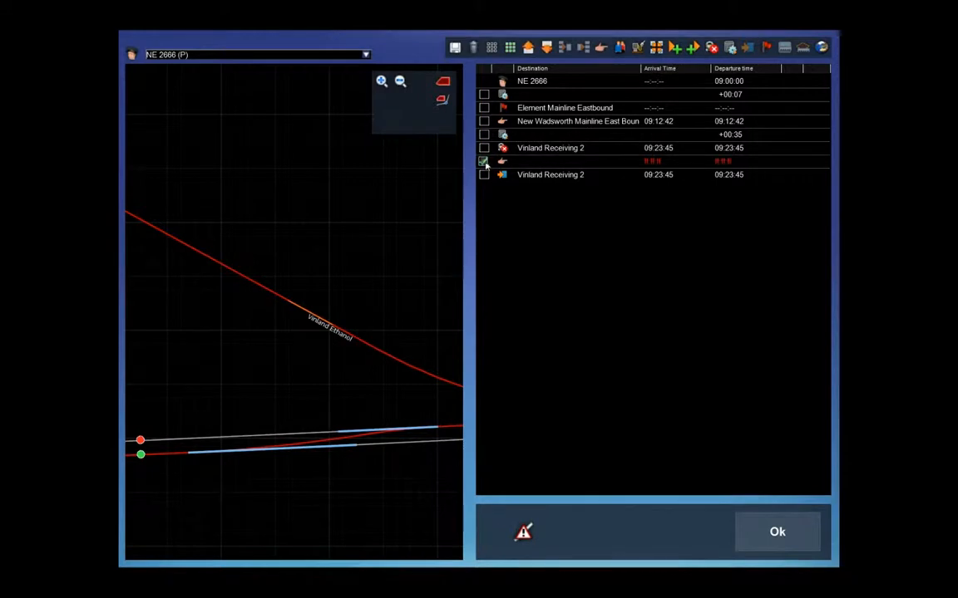
left_click(528, 48)
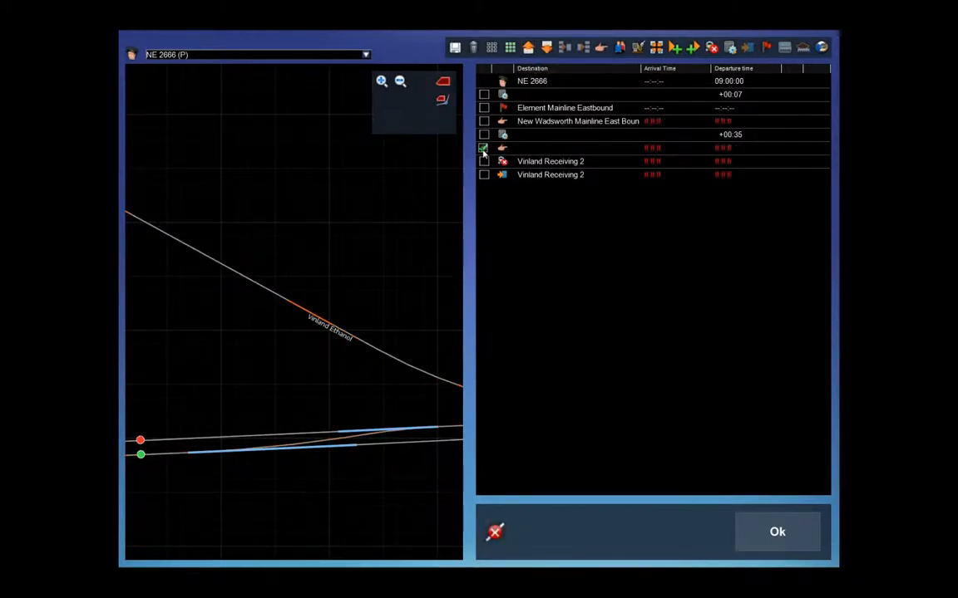
left_click(483, 149)
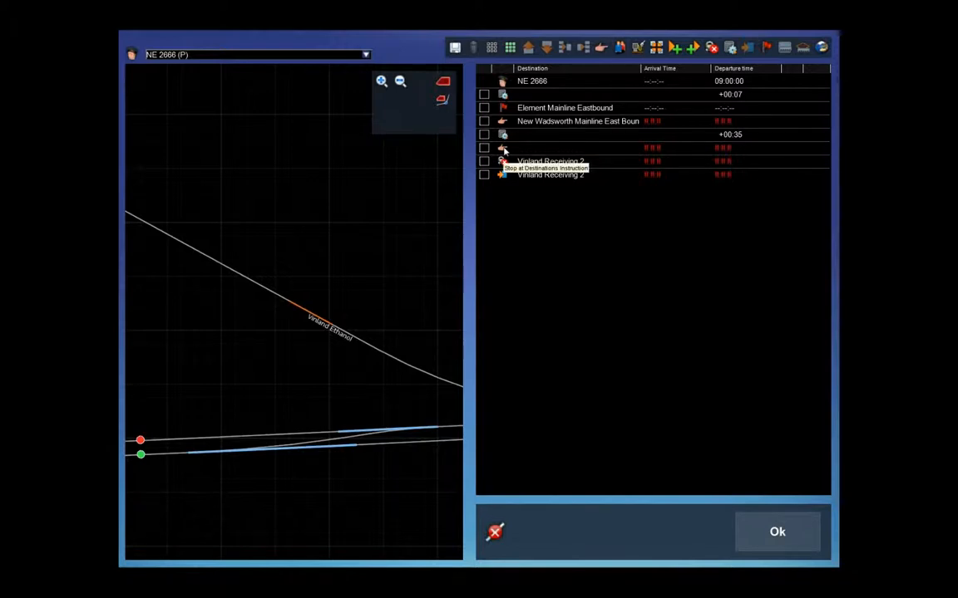
- Set the new stop instruction's destination to Vinland Ethanol and its speed to 1 mph
double_click(504, 150)
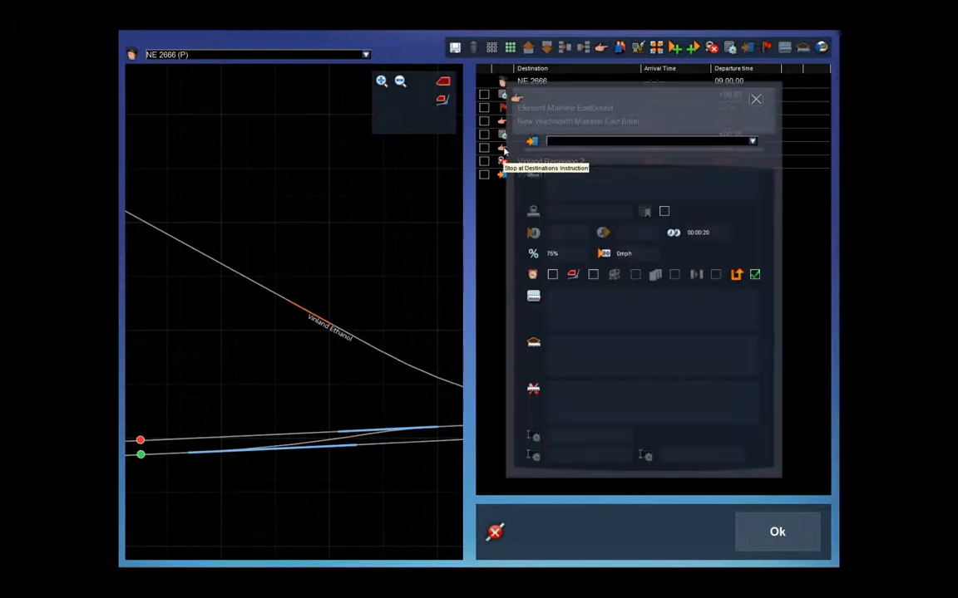
left_click(747, 143)
left_click_drag(752, 160, 748, 228)
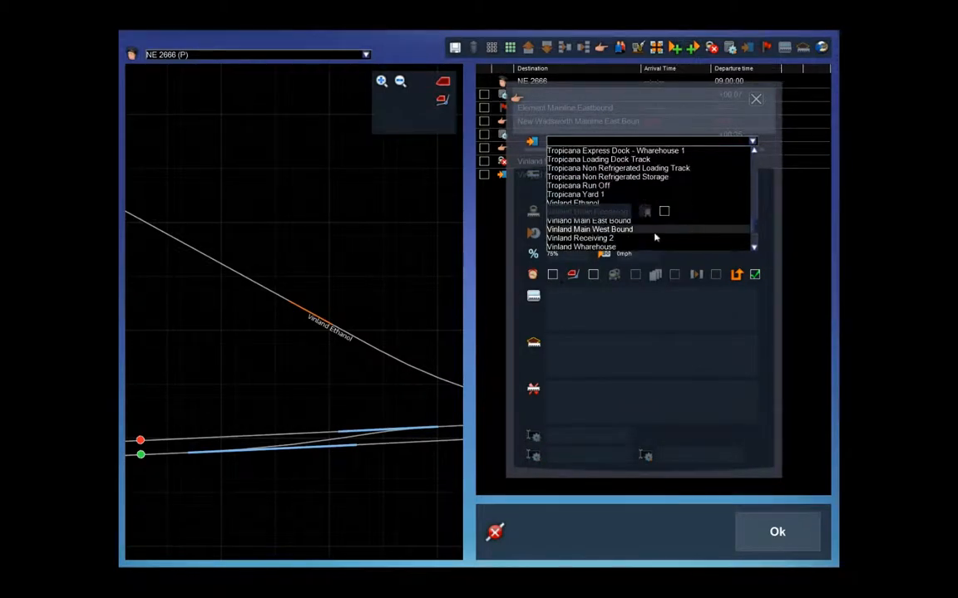
scroll(653, 235, "down", 1)
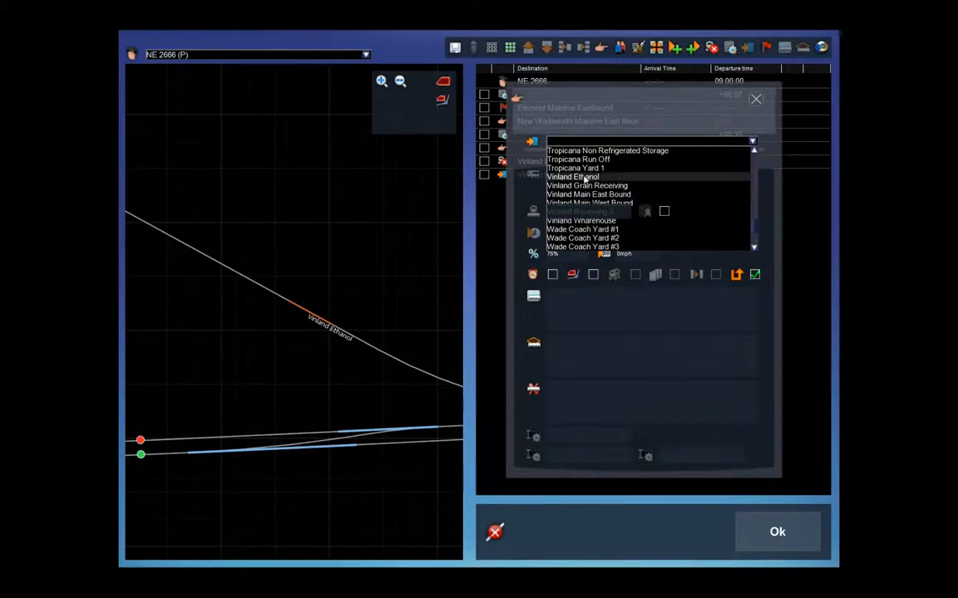
left_click(584, 177)
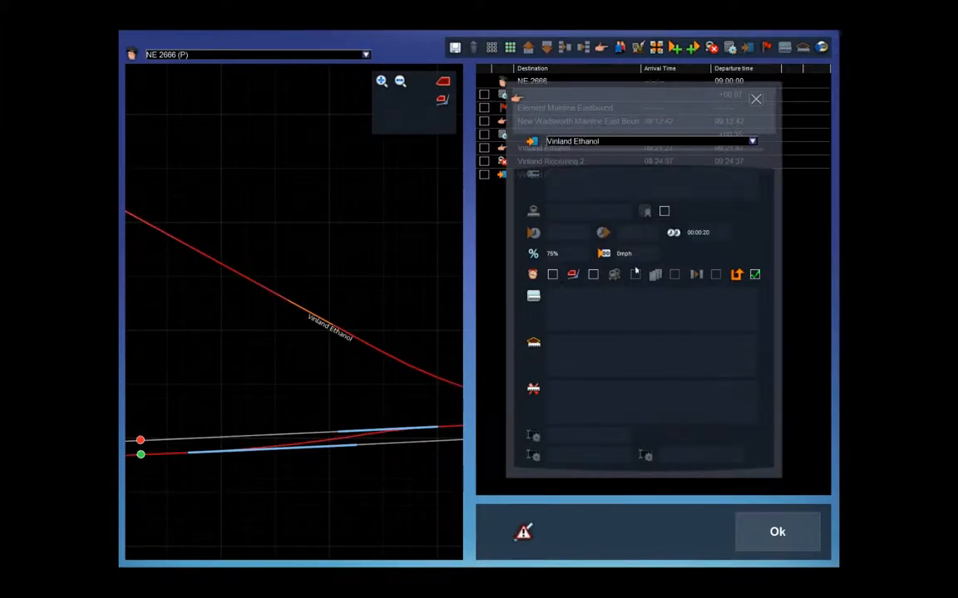
left_click(604, 255)
type("1")
key("Return")
- Enter the Vinland Ethanol stop message "[CONDUCTOR] Be careful there is 6% grade to go down in to Vinland." and close its properties
left_click(558, 295)
type("[CONDUCTOR] Be careful ")
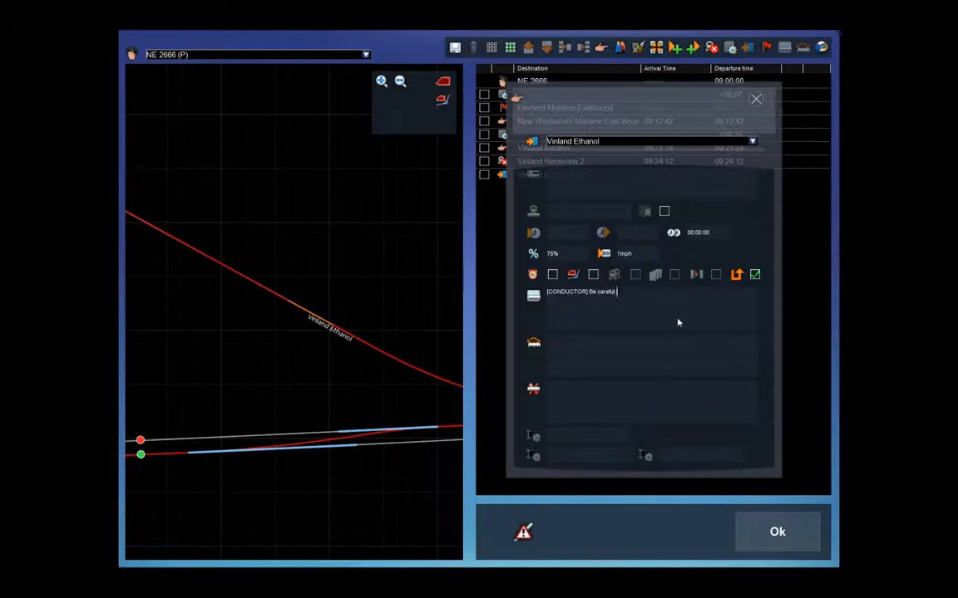
type("there s")
key("BackSpace")
type("is a 6% grade to go down in to ")
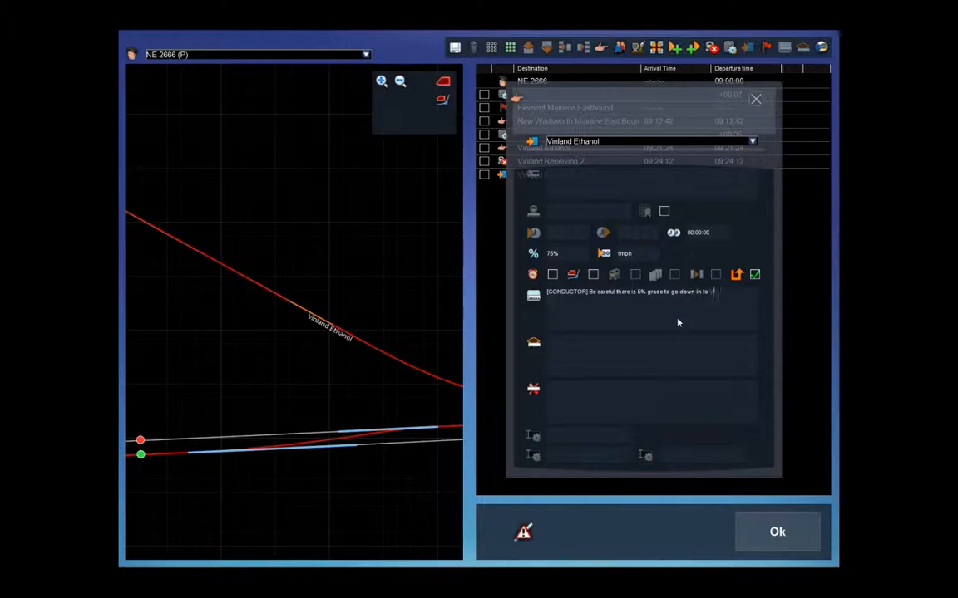
type("Vinland.")
left_click(755, 100)
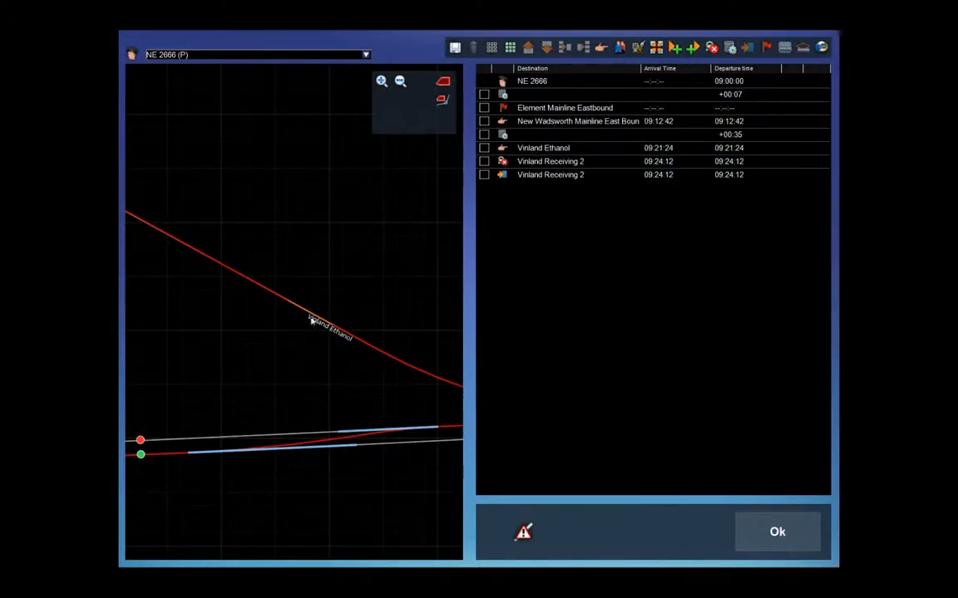
- Examine the NE 2666 path from Vinland Ethanol to the switch at the Vinland Wharehouse track
scroll(312, 320, "down", 5)
left_click_drag(246, 314, 315, 327)
scroll(300, 326, "down", 2)
left_click_drag(232, 288, 329, 314)
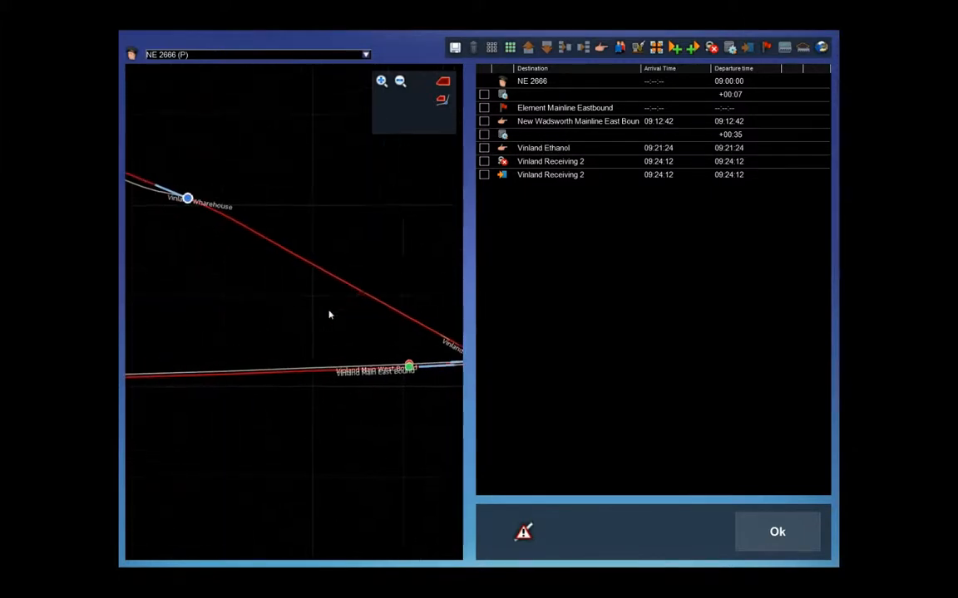
left_click_drag(224, 261, 300, 291)
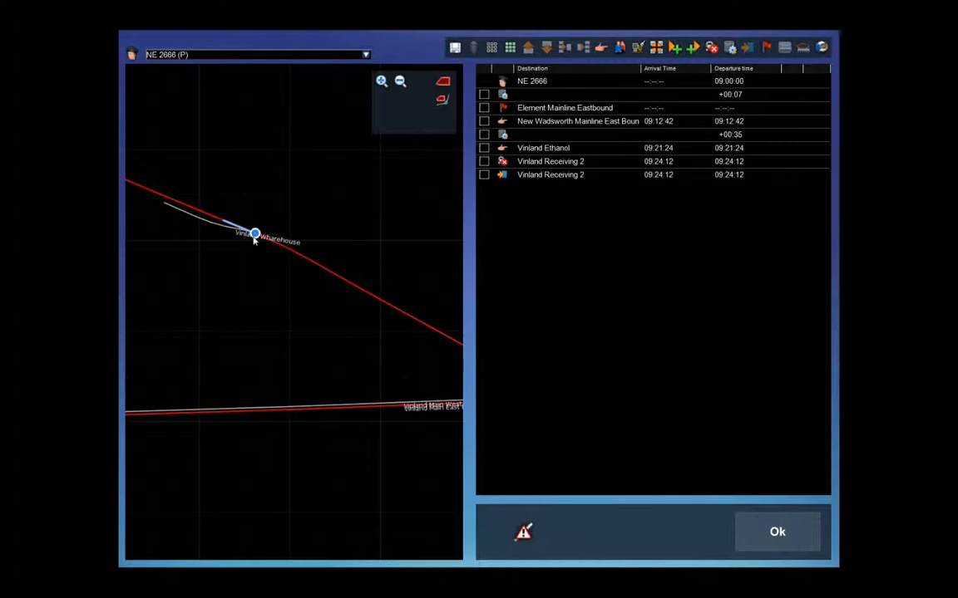
scroll(255, 238, "up", 2)
scroll(254, 240, "up", 3)
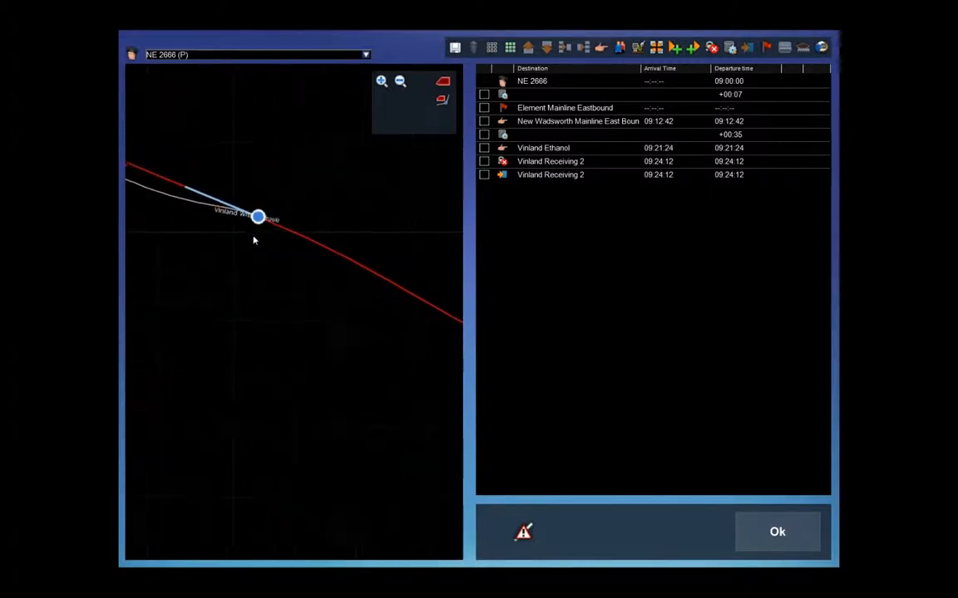
scroll(293, 259, "down", 4)
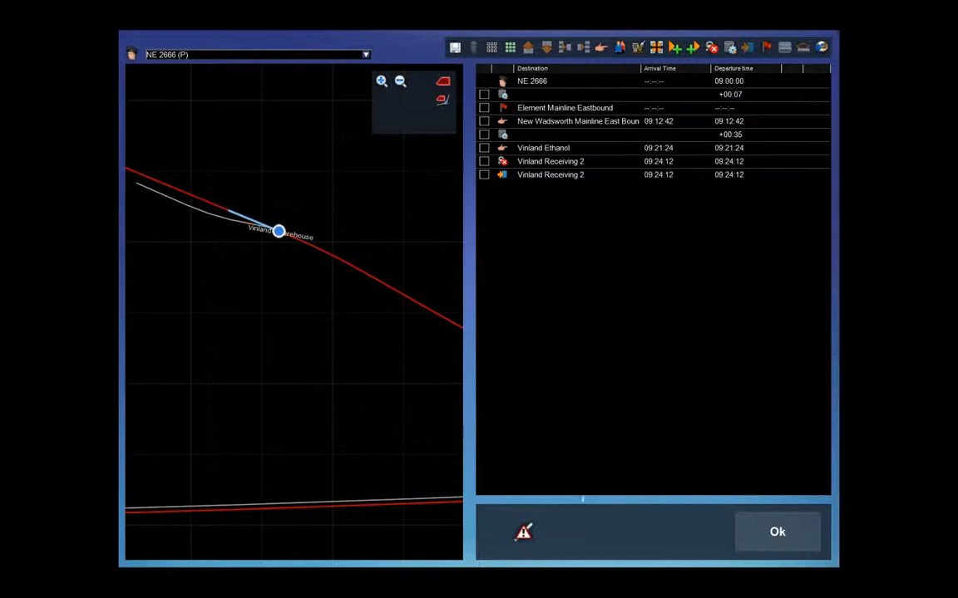
- Accept the timetable and save the changes to the current scenario
left_click(779, 537)
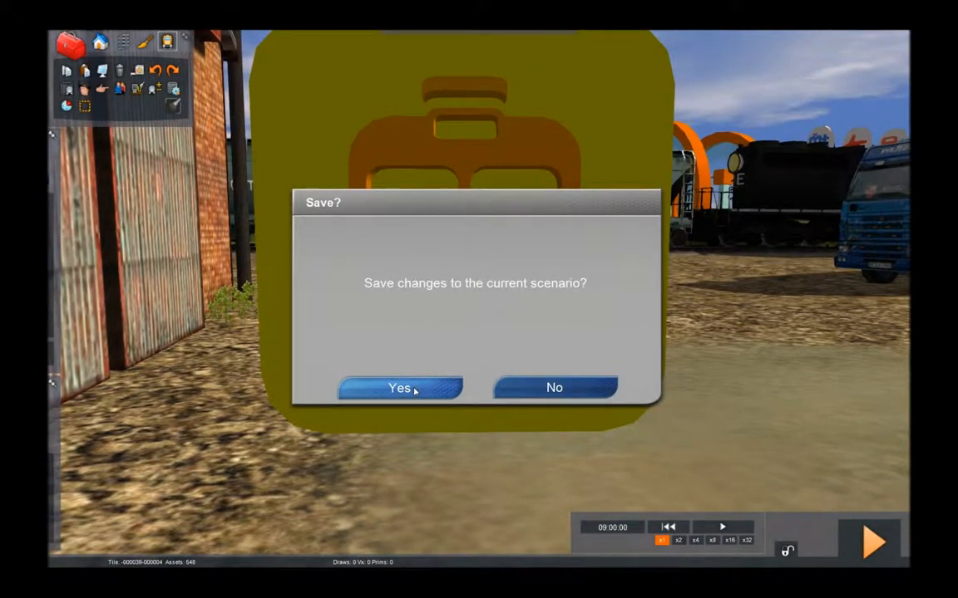
left_click(400, 388)
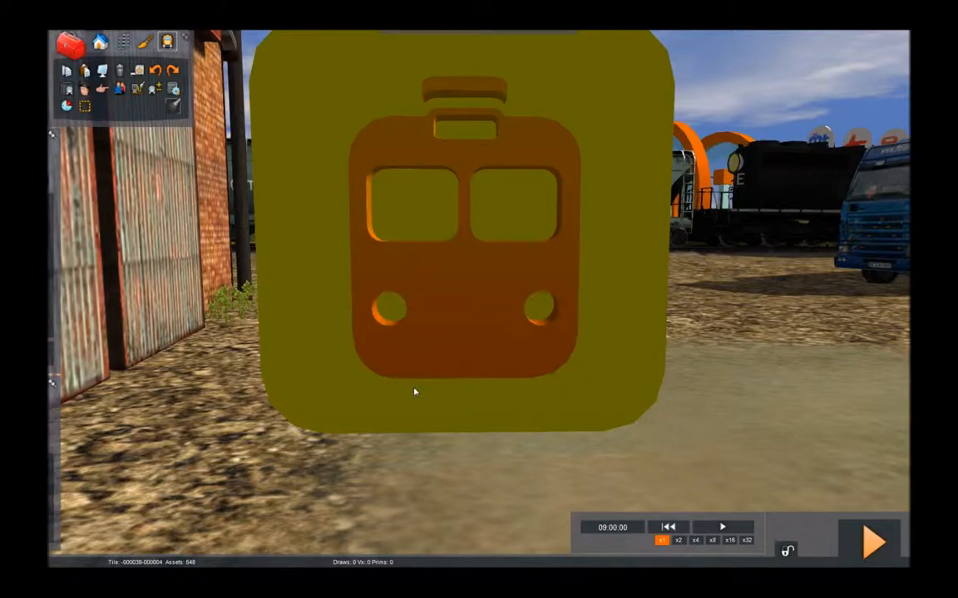
- Look over the yard around the NE locomotive, the brick building and the grain elevator in the 3D world
right_click_drag(418, 395, 431, 520)
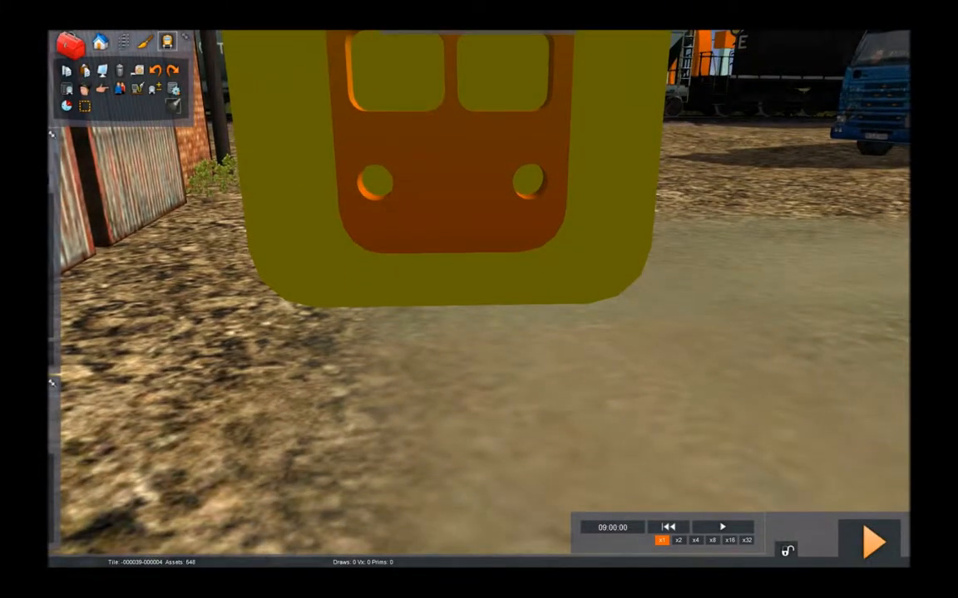
scroll(478, 299, "down", 10)
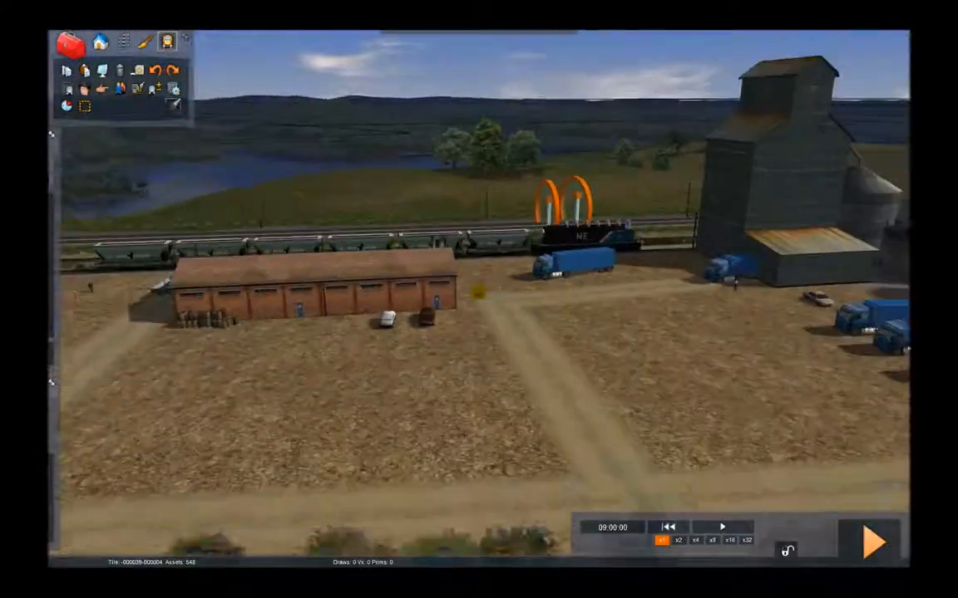
right_click_drag(479, 299, 460, 208)
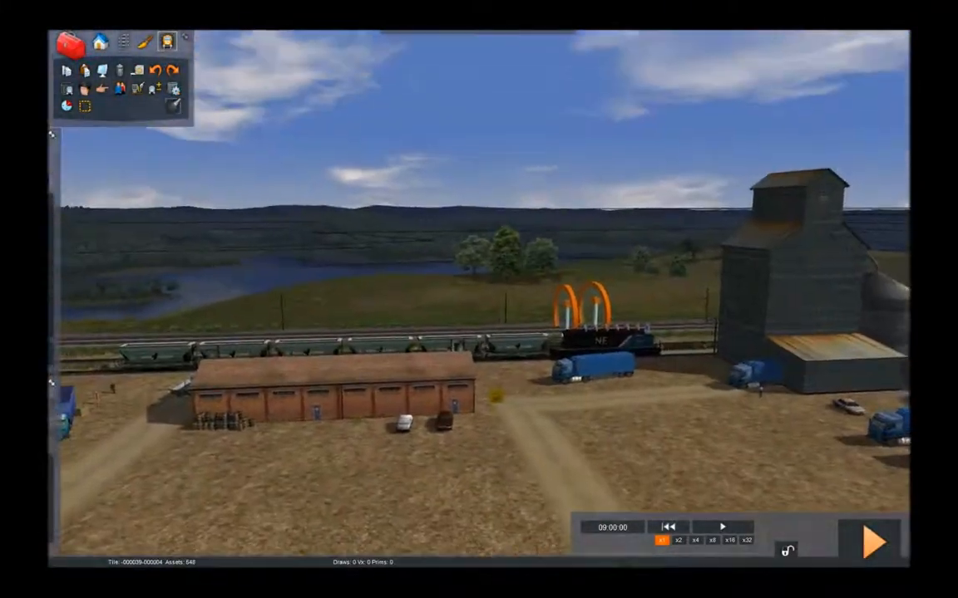
scroll(418, 396, "up", 5)
right_click_drag(419, 396, 411, 457)
scroll(418, 396, "down", 5)
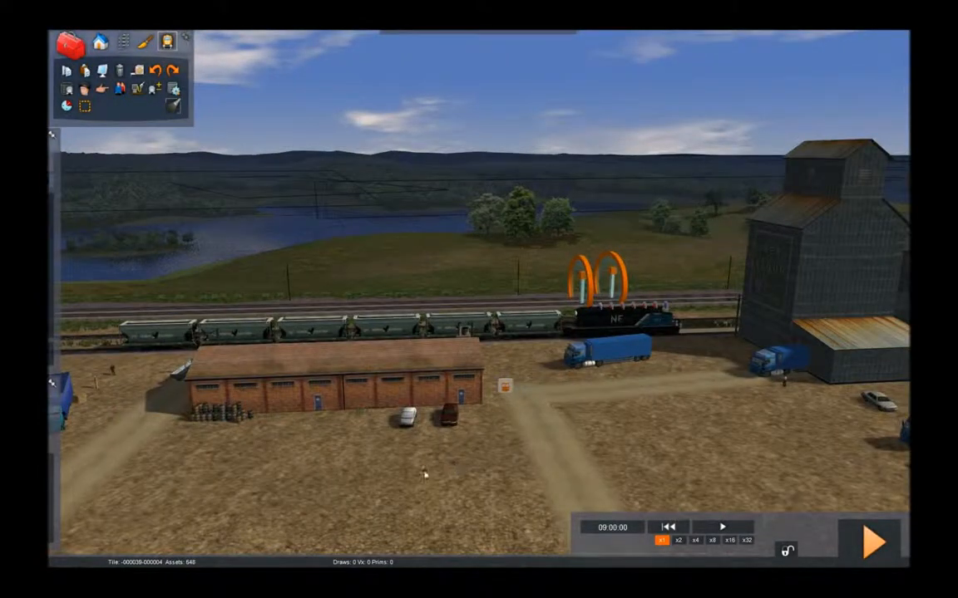
right_click_drag(422, 472, 439, 472)
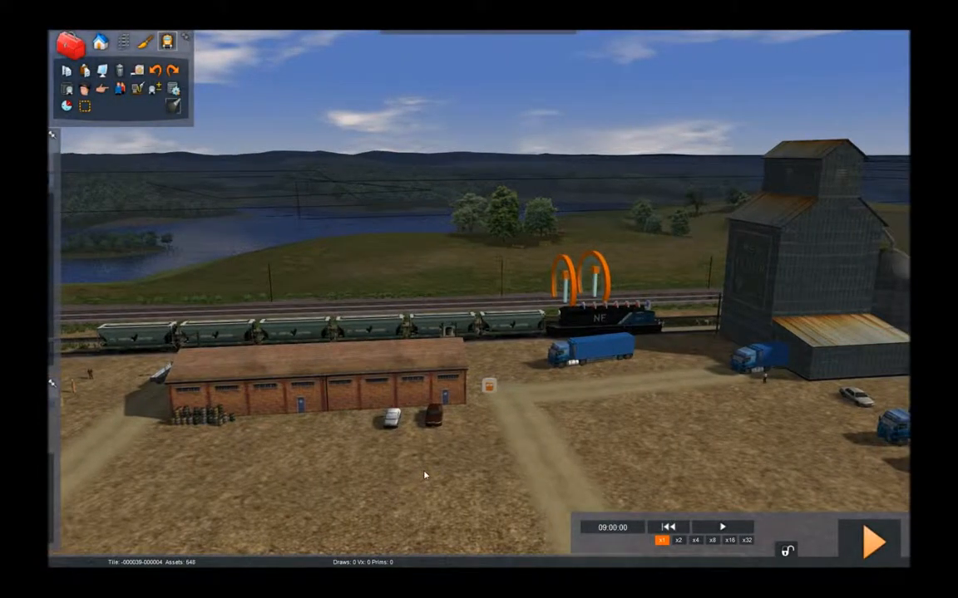
right_click_drag(424, 475, 798, 424)
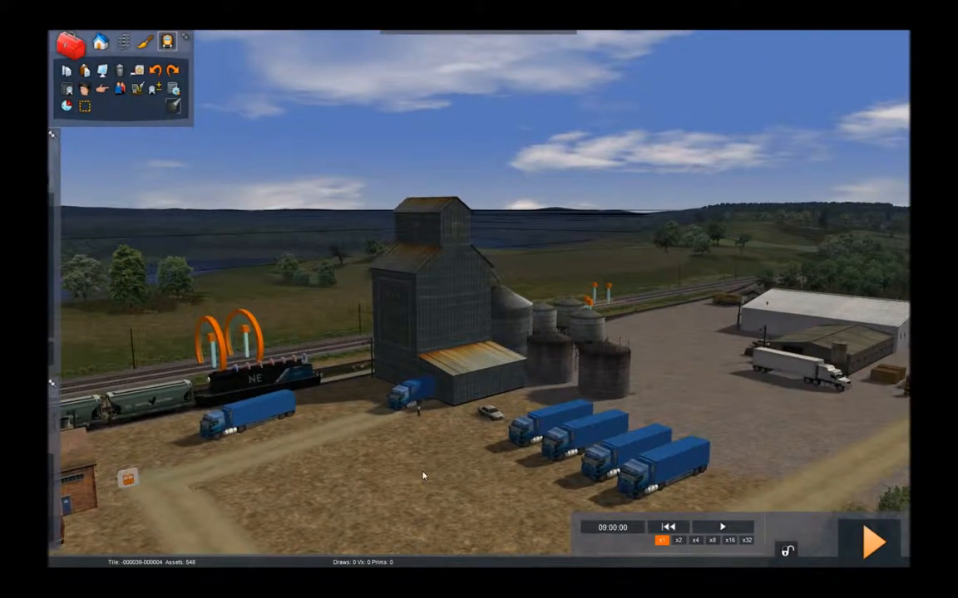